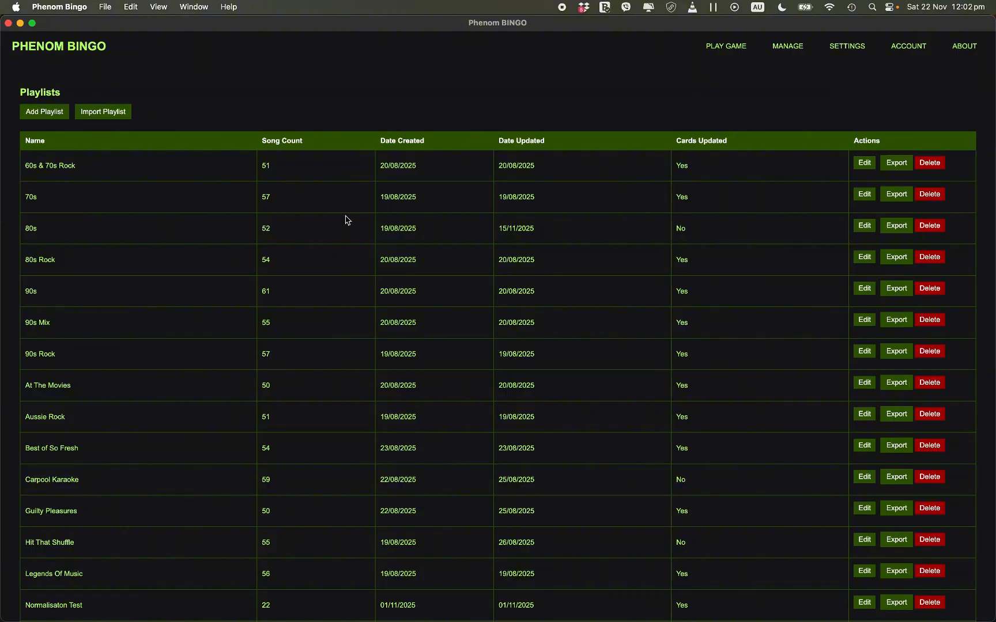
Step: Look through the video library and the playlist videos in the 90s Rock playlist's editor, leaving without saving
scroll(222, 341, "down", 2)
scroll(222, 341, "up", 2)
left_click(864, 352)
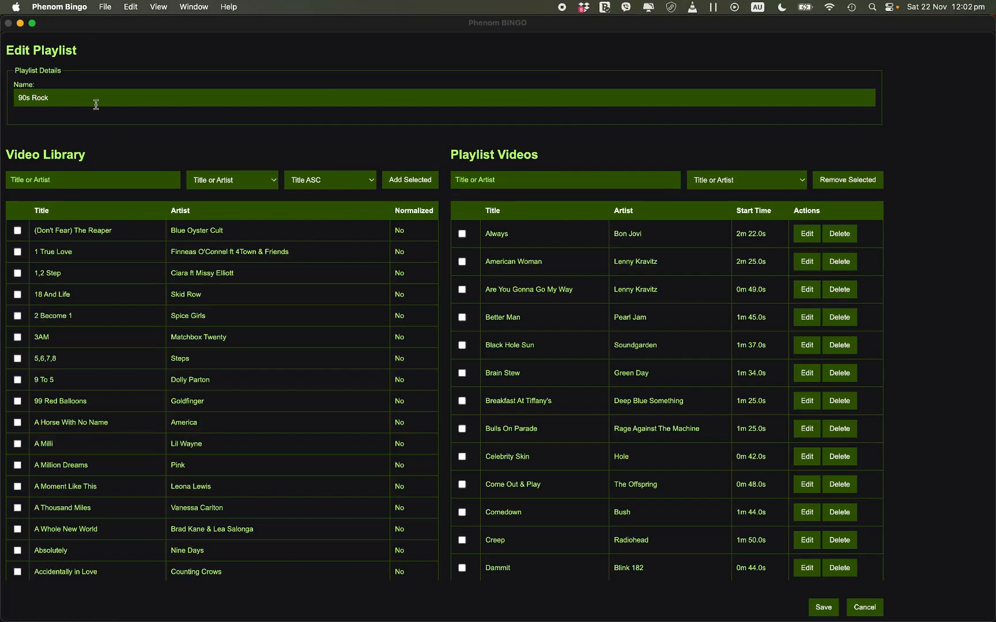
scroll(163, 408, "down", 20)
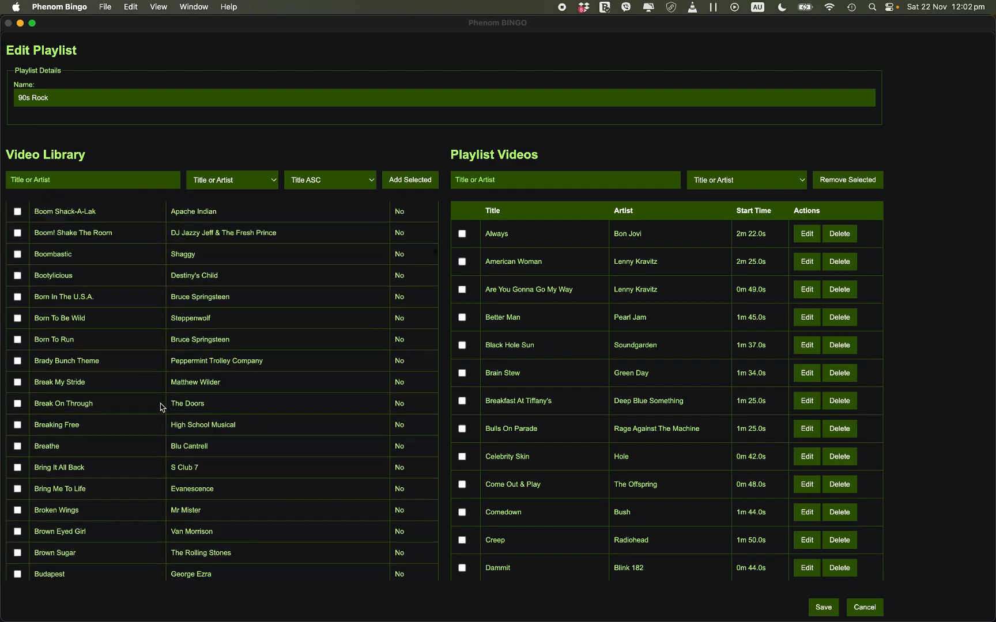
scroll(162, 407, "down", 20)
scroll(163, 407, "up", 15)
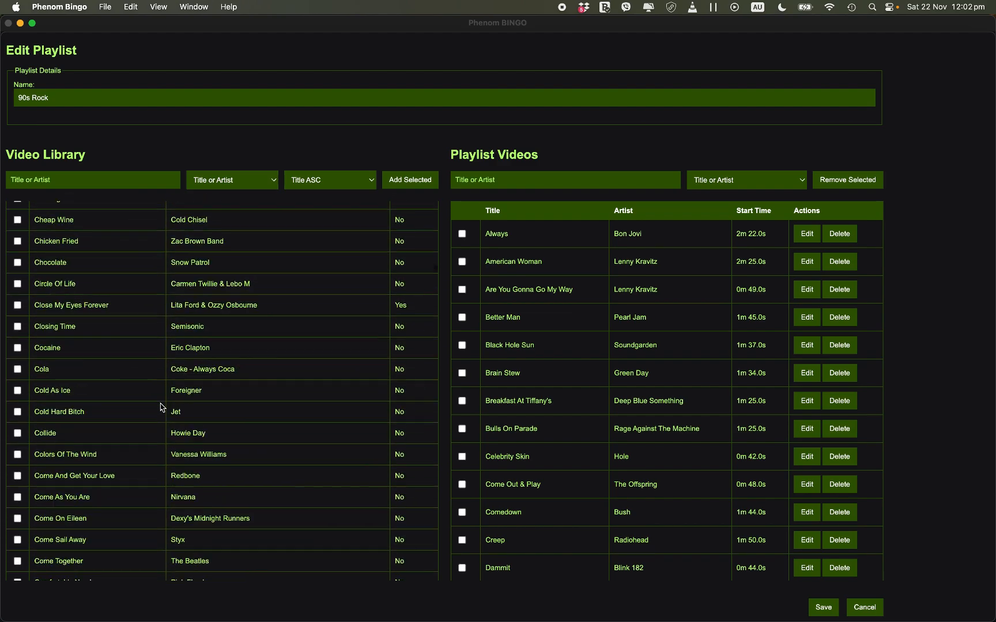
scroll(162, 407, "up", 10)
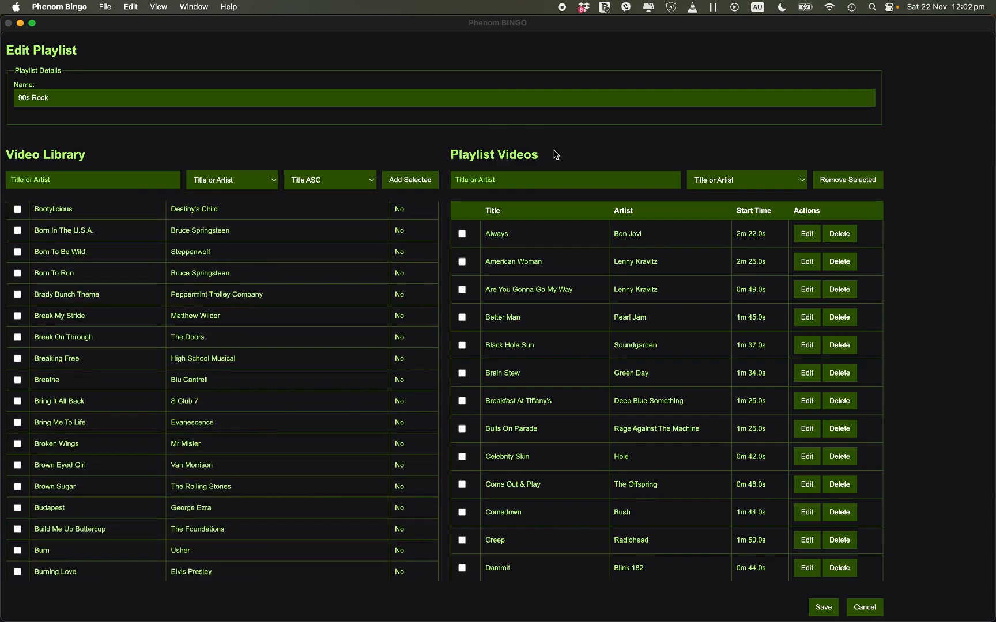
scroll(666, 413, "down", 20)
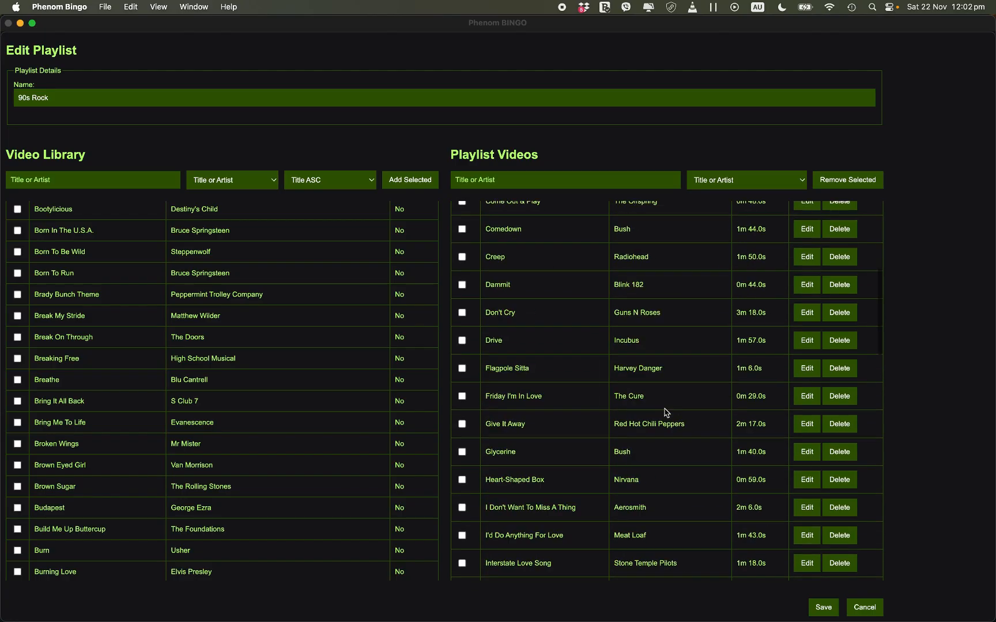
scroll(666, 413, "up", 20)
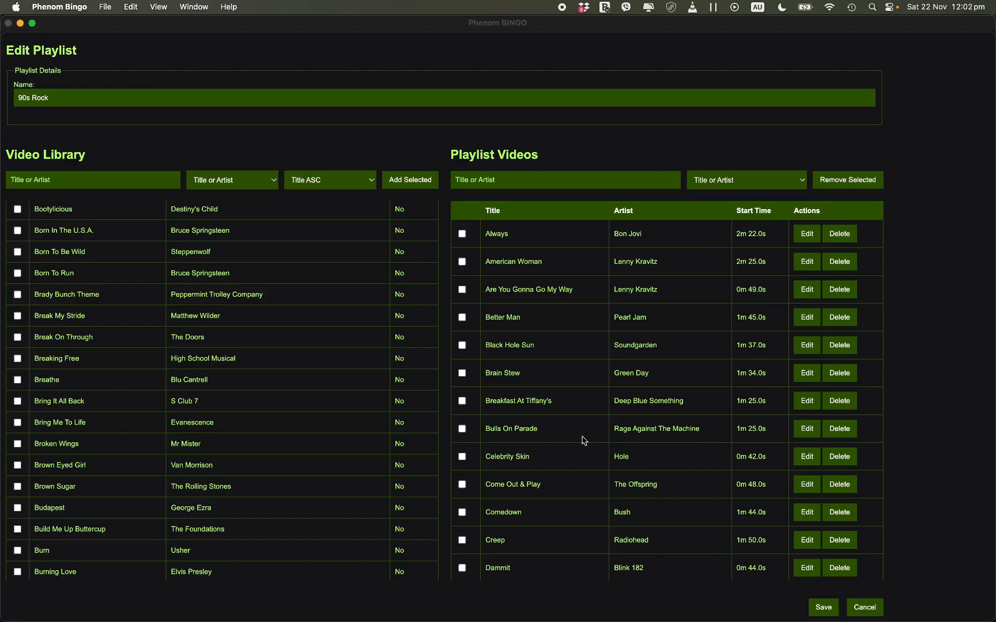
scroll(583, 439, "down", 2)
scroll(585, 441, "up", 2)
left_click(865, 605)
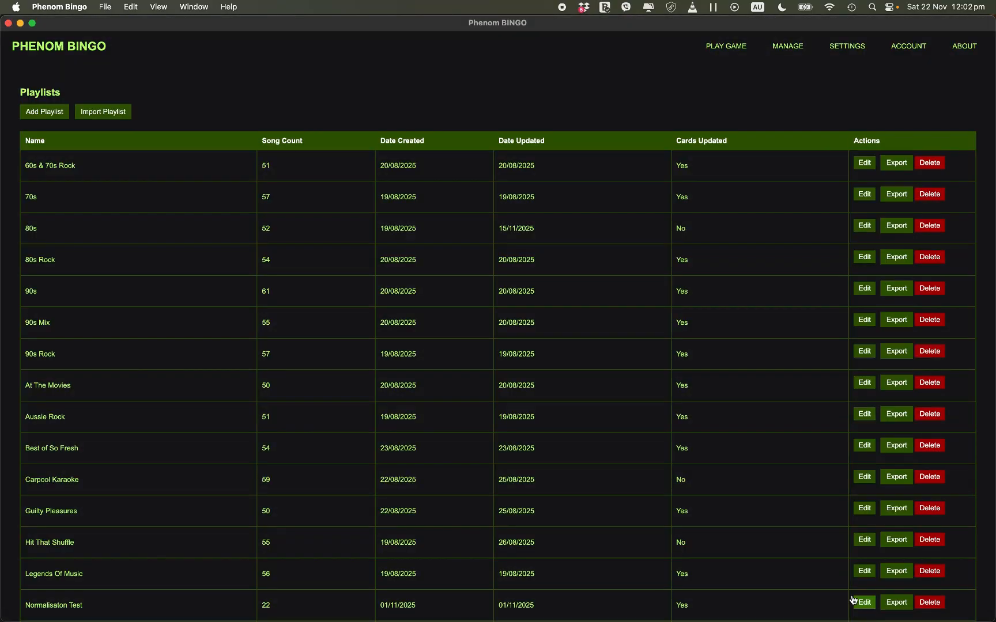
Step: Start a new playlist and name it "Demo"
scroll(433, 312, "down", 1)
scroll(433, 311, "down", 2)
scroll(202, 363, "up", 2)
scroll(203, 362, "down", 2)
scroll(203, 363, "up", 2)
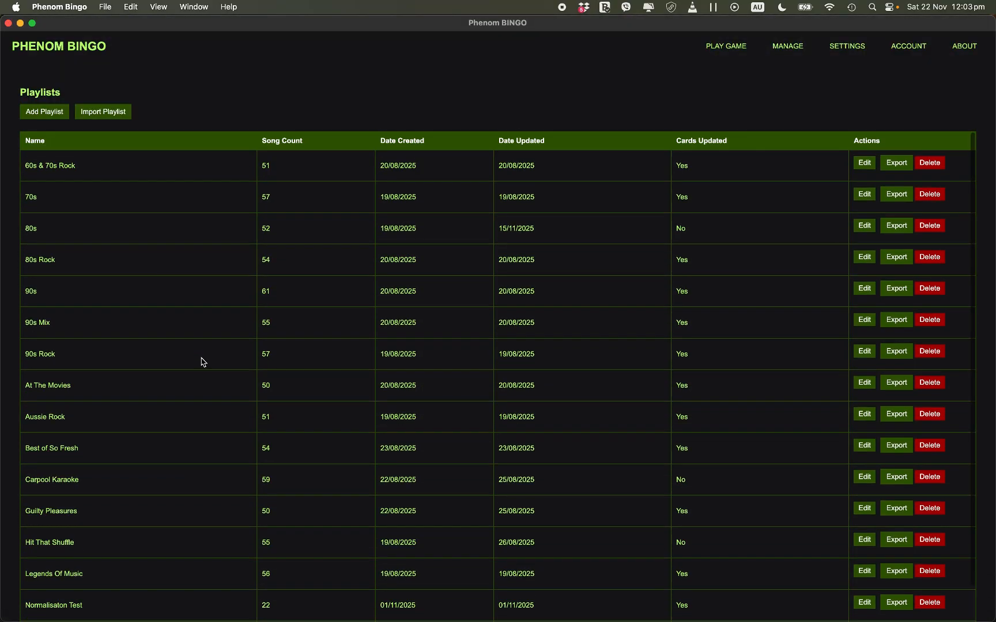
left_click(38, 114)
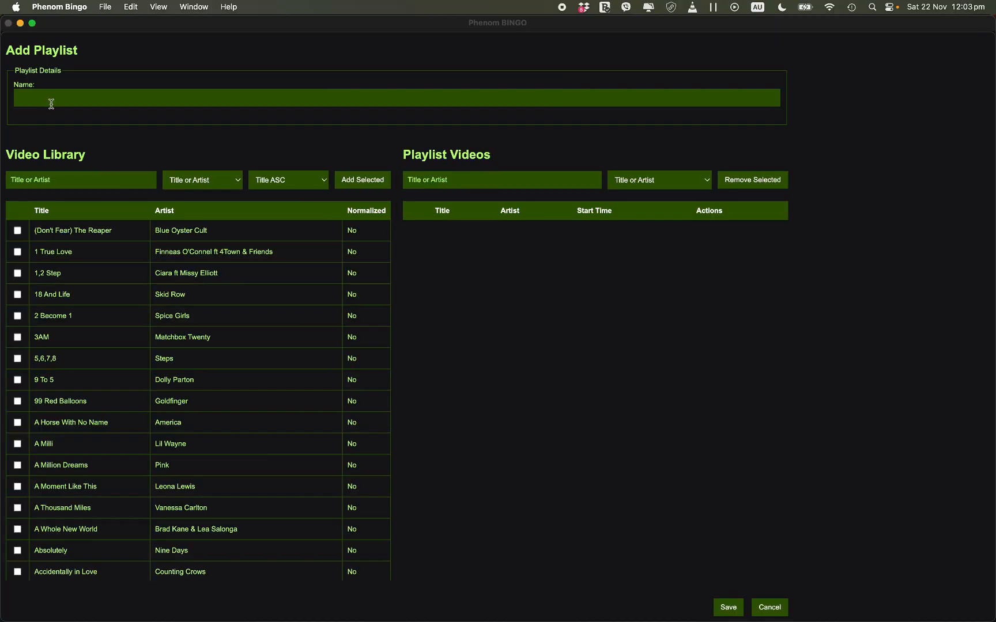
left_click(52, 103)
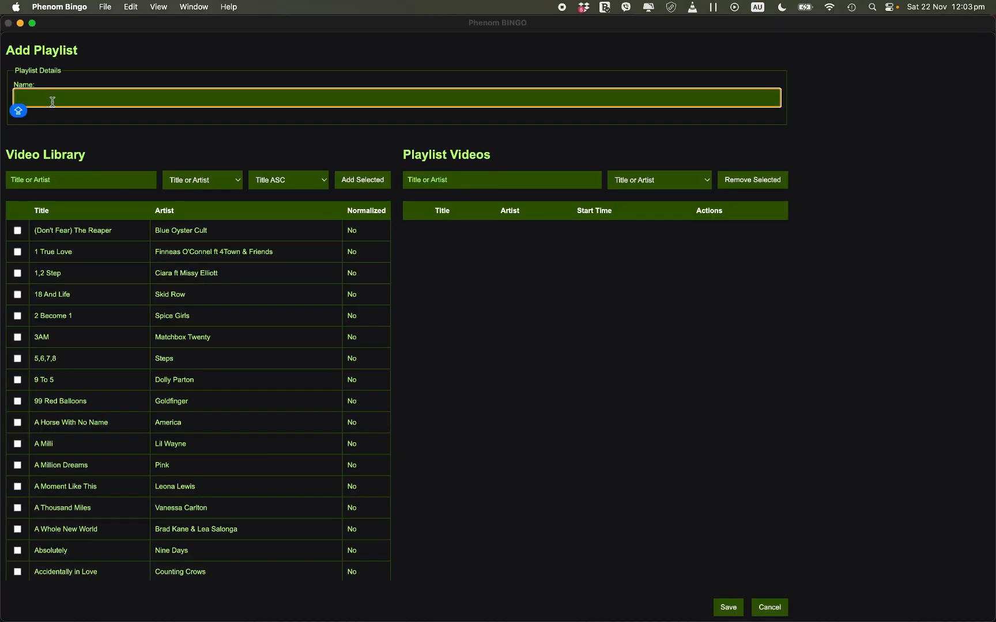
type("Demo")
Step: Filter the video library by title or artist for "ac dc"
scroll(105, 395, "down", 20)
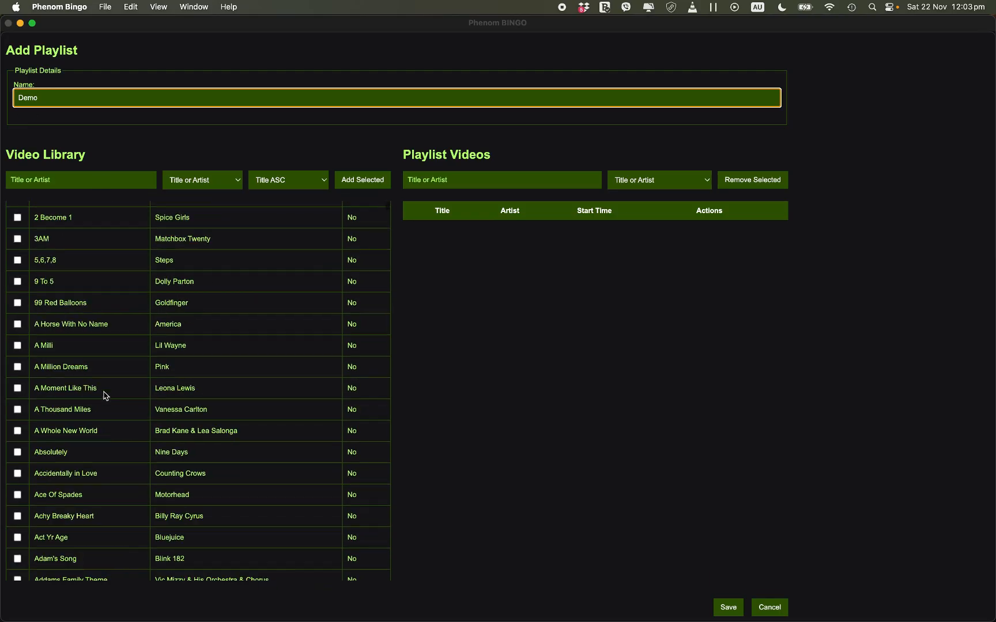
scroll(106, 395, "down", 20)
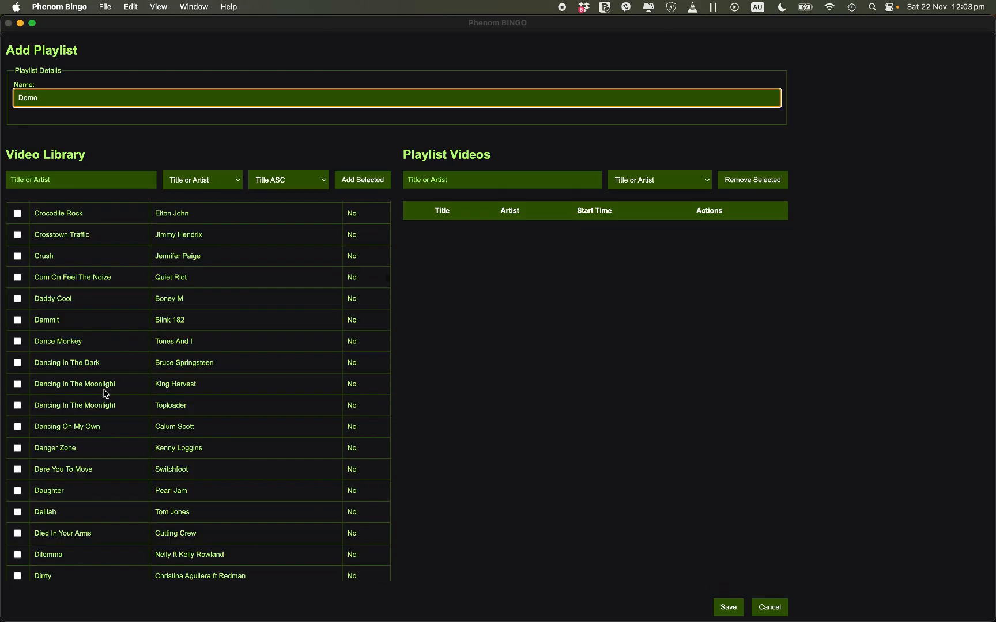
scroll(105, 395, "down", 20)
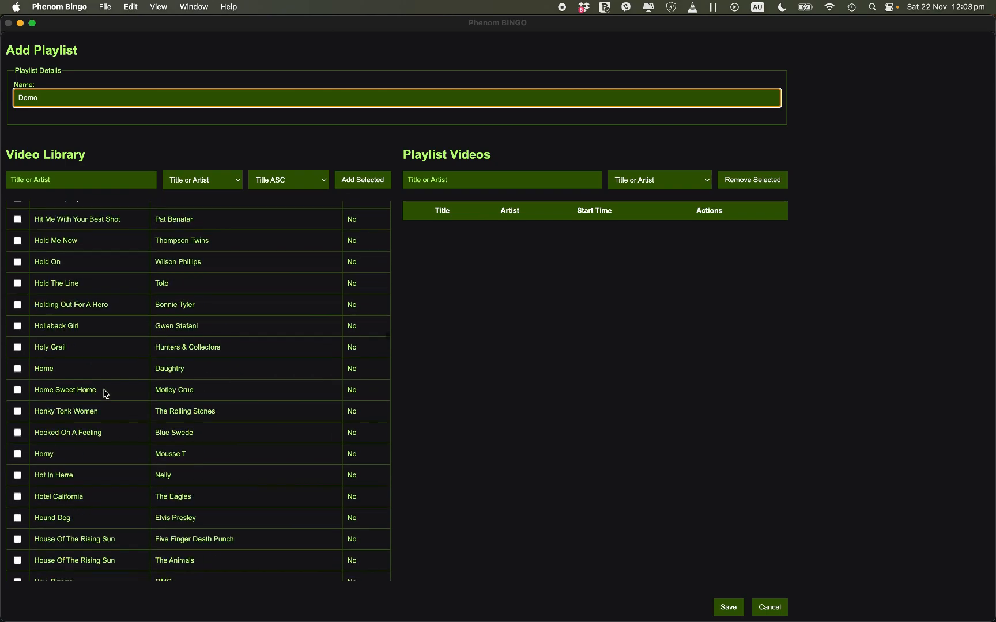
scroll(106, 396, "up", 20)
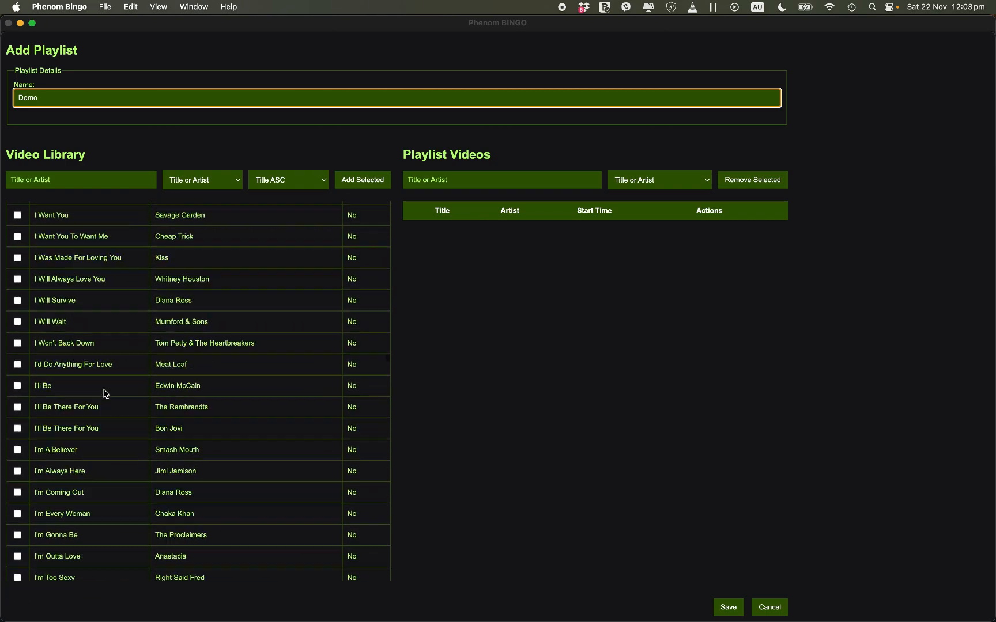
scroll(106, 395, "up", 20)
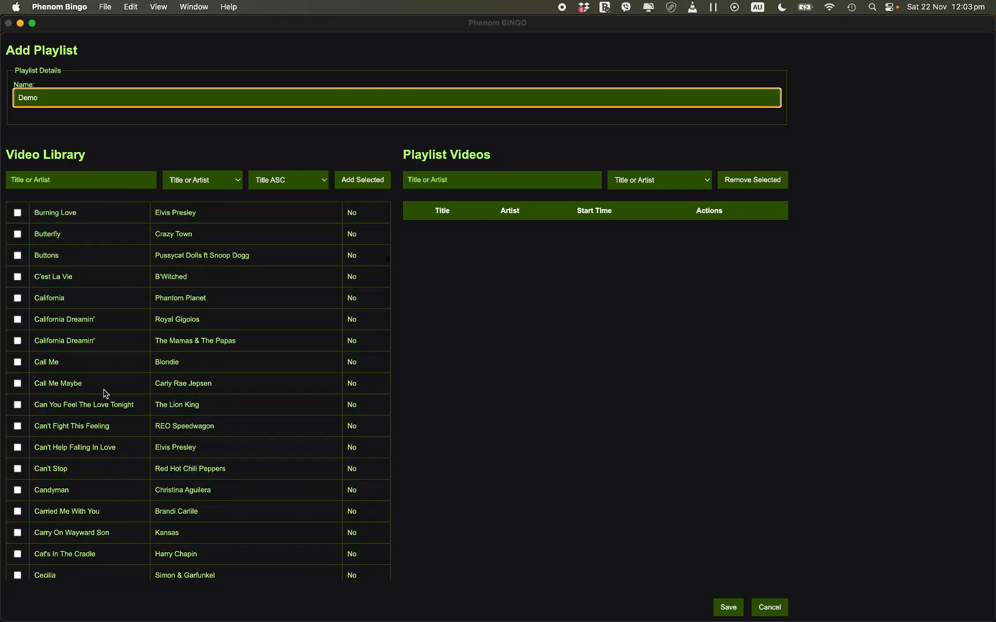
scroll(105, 394, "up", 3)
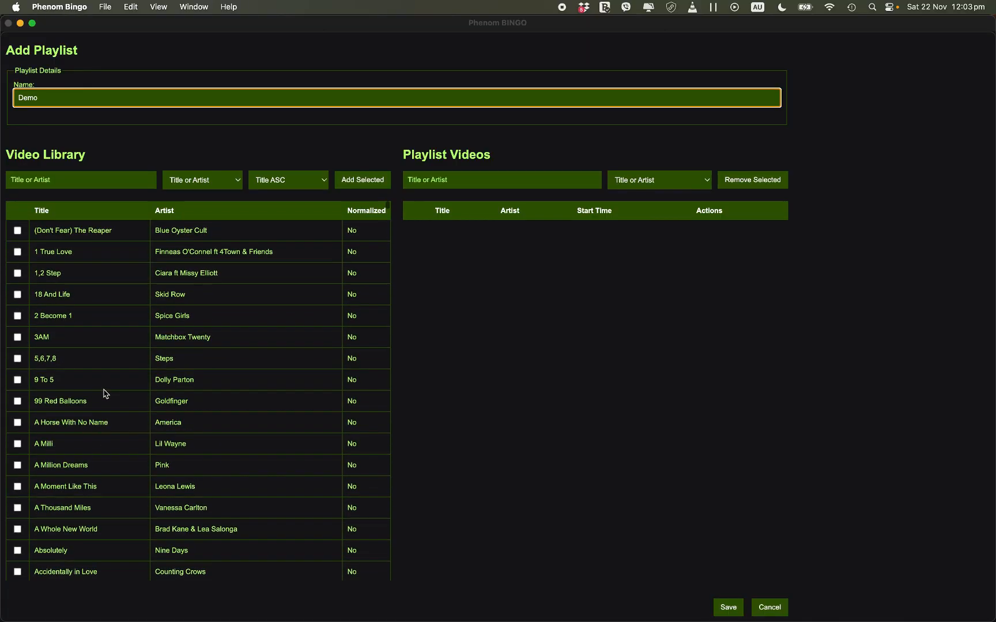
left_click(55, 179)
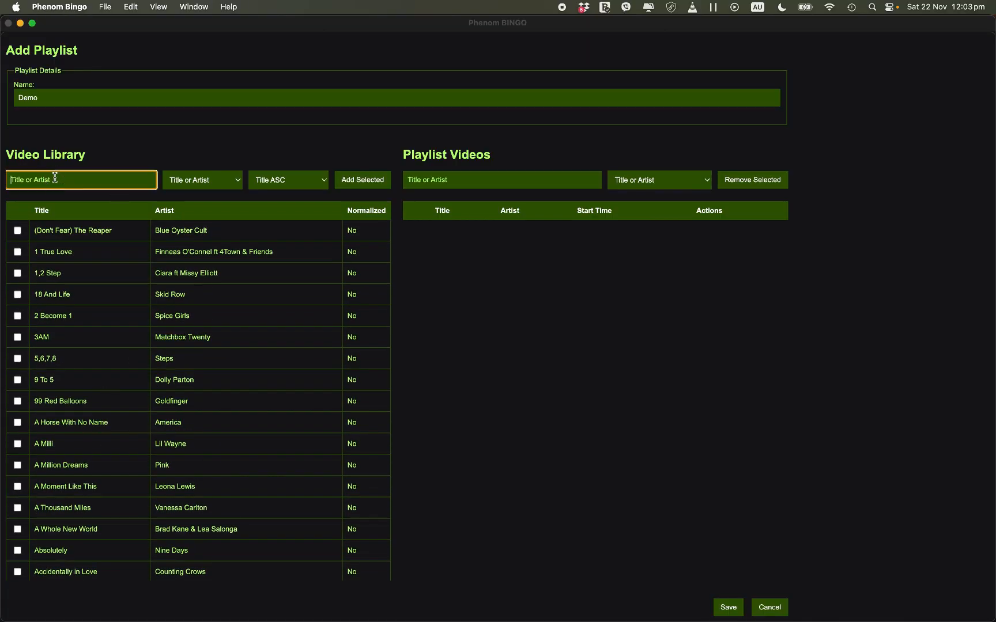
type("ac dc")
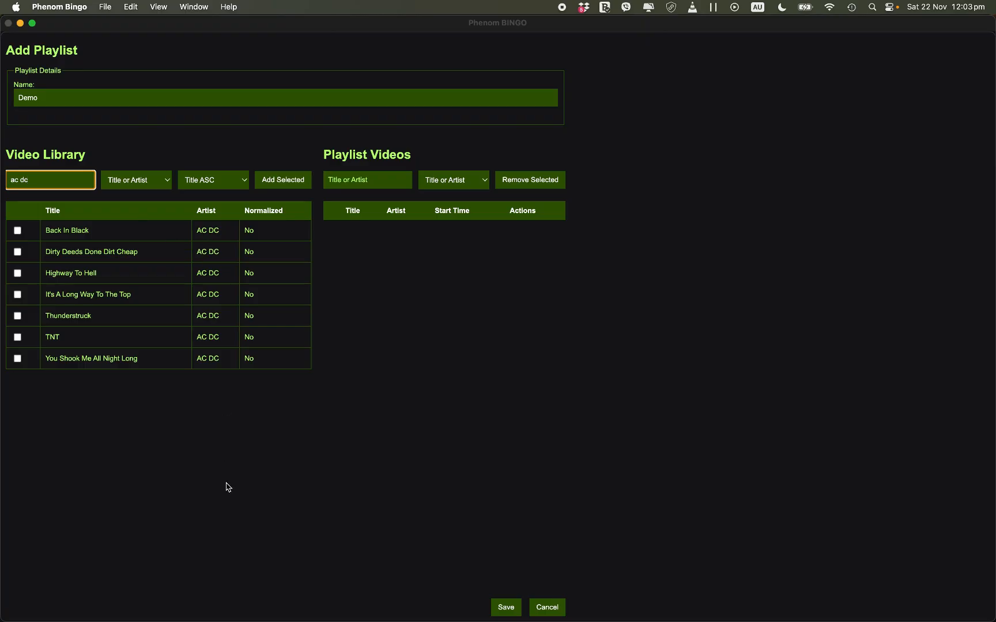
Step: Add the AC DC videos Dirty Deeds Done Dirt Cheap, Highway To Hell, Thunderstruck and TNT to the Demo playlist
left_click(17, 251)
left_click(18, 274)
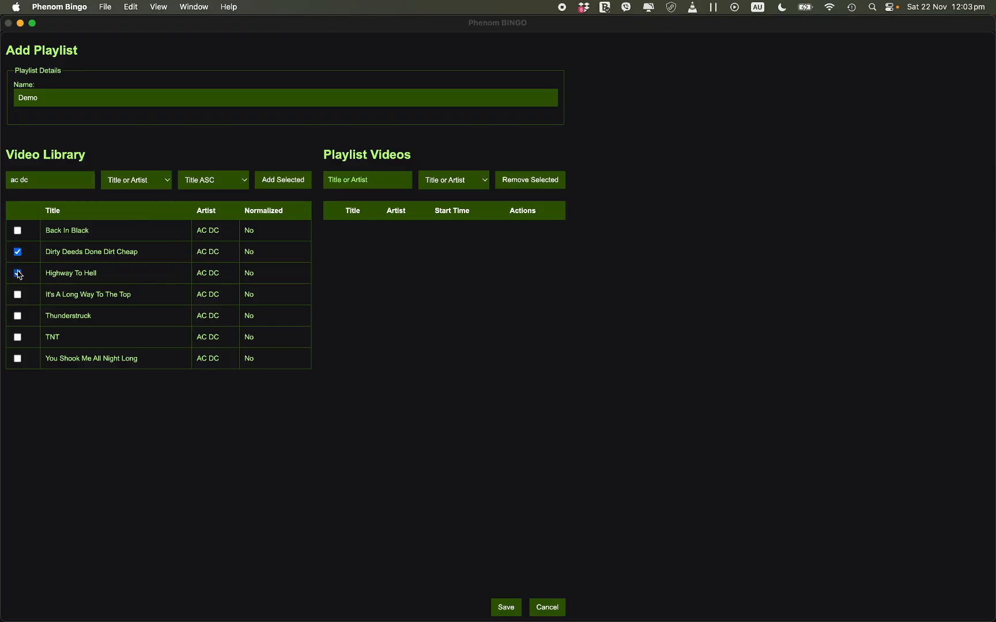
left_click(17, 316)
left_click(18, 339)
left_click(273, 180)
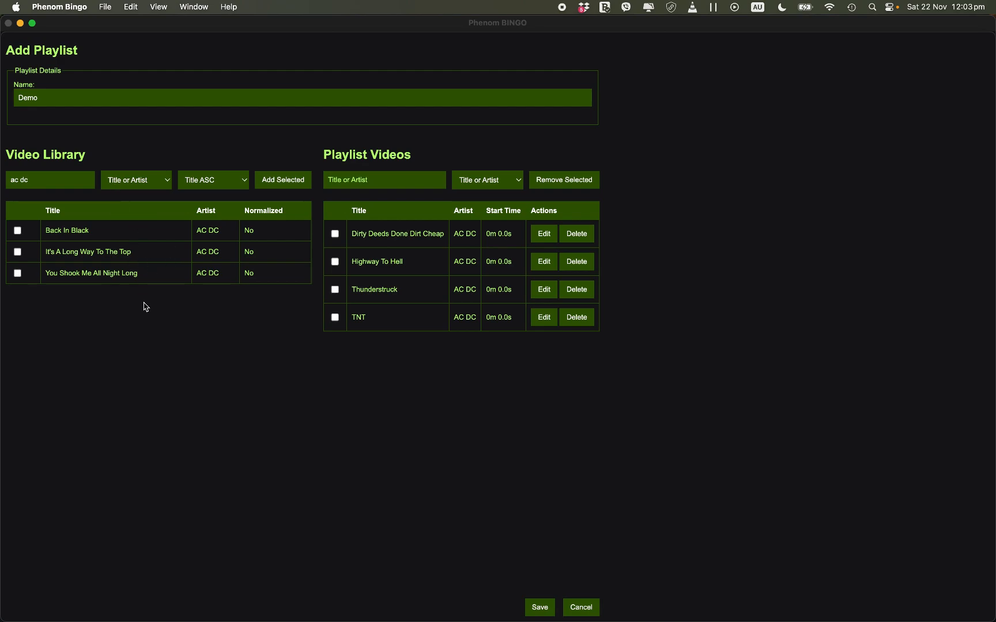
Step: Search the video library for "stair" and add Stairway To Heaven by Led Zeppelin to the playlist
left_click_drag(42, 180, 5, 178)
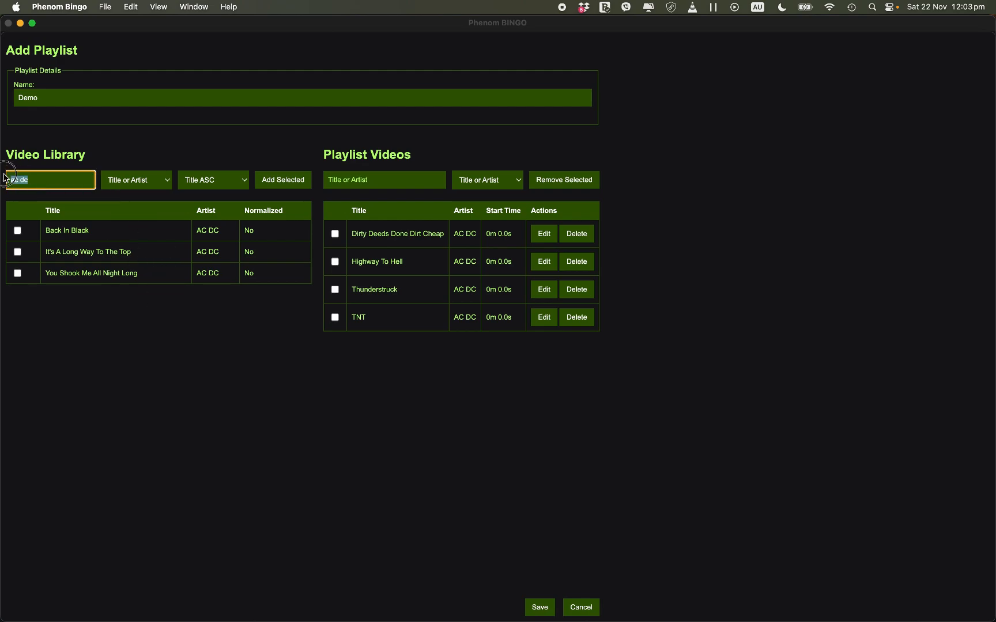
type("st")
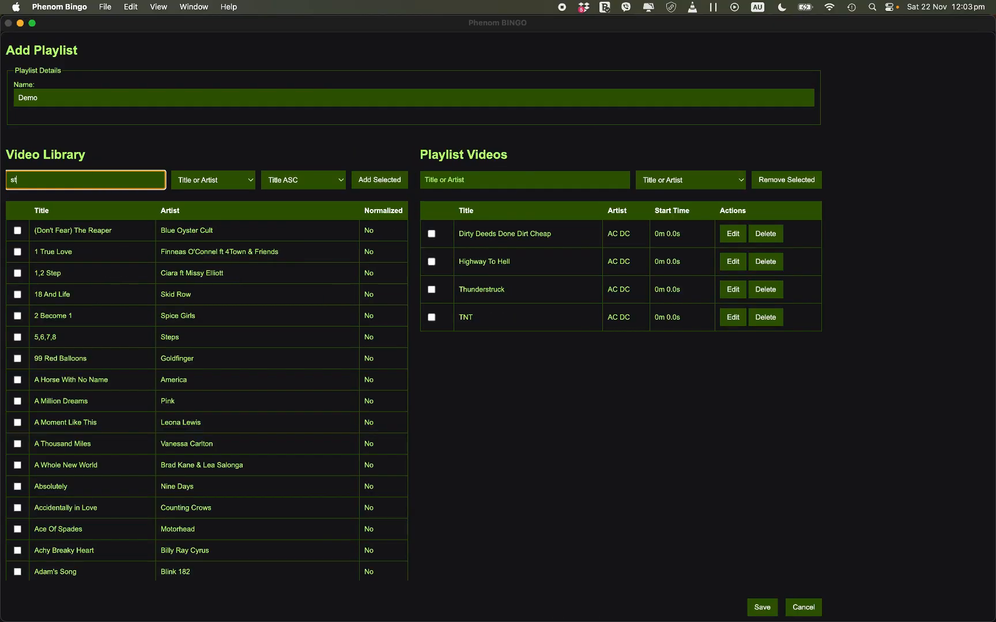
type("air")
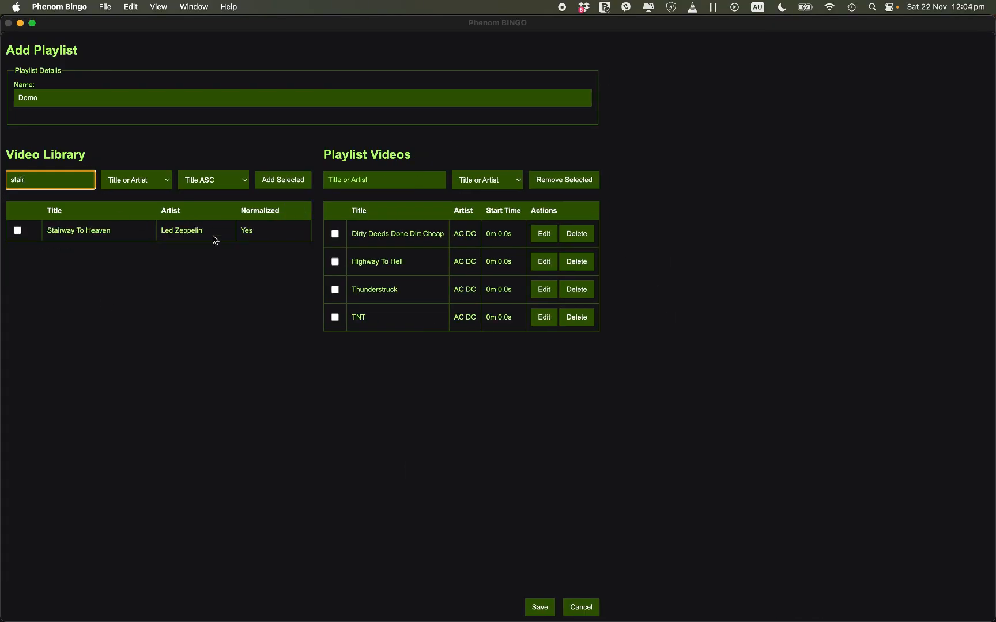
left_click(19, 232)
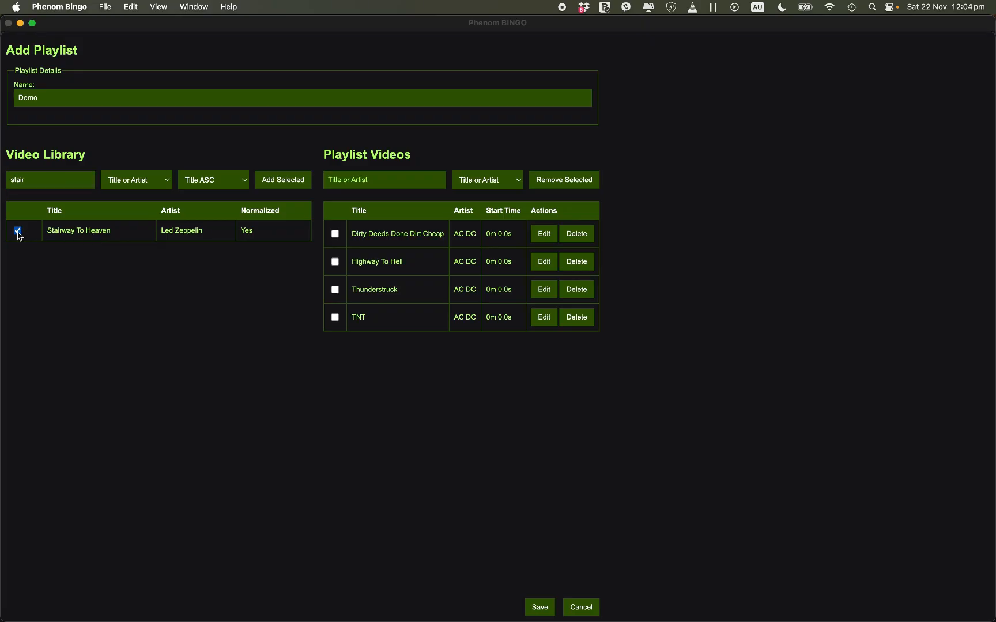
left_click(279, 183)
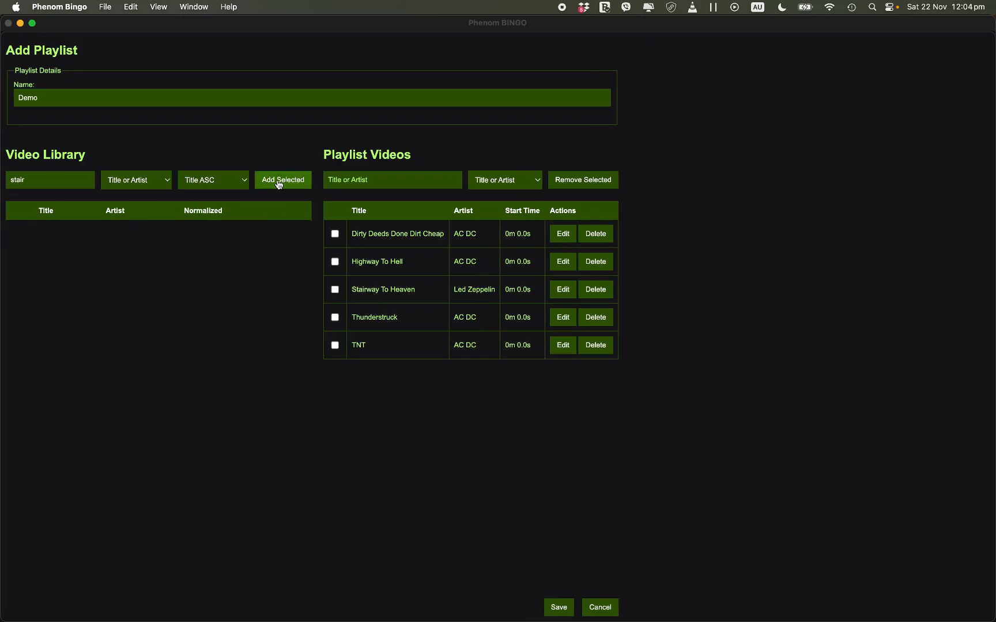
Step: Search the video library for "bon" and add Always, Blaze Of Glory, I'll Be There For You and Livin' On A Prayer to the playlist
left_click(35, 181)
double_click(35, 181)
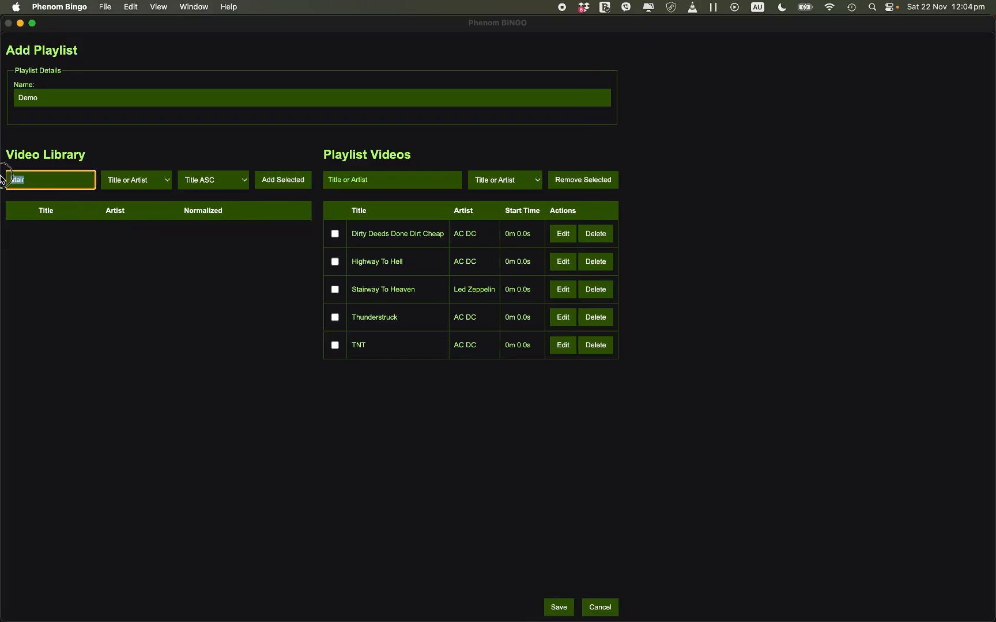
type("bon v")
key("BackSpace")
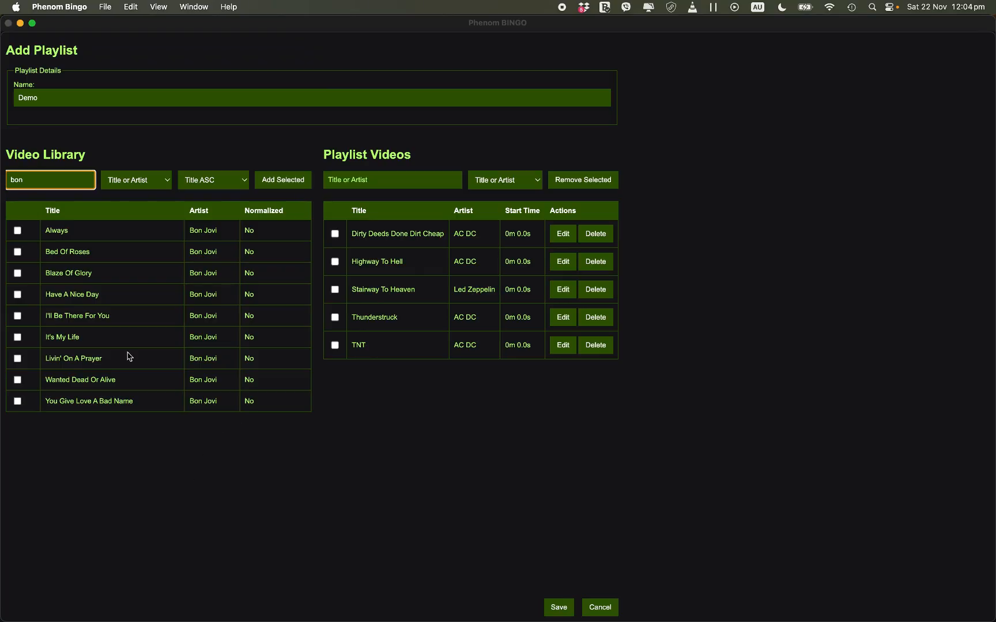
left_click(18, 231)
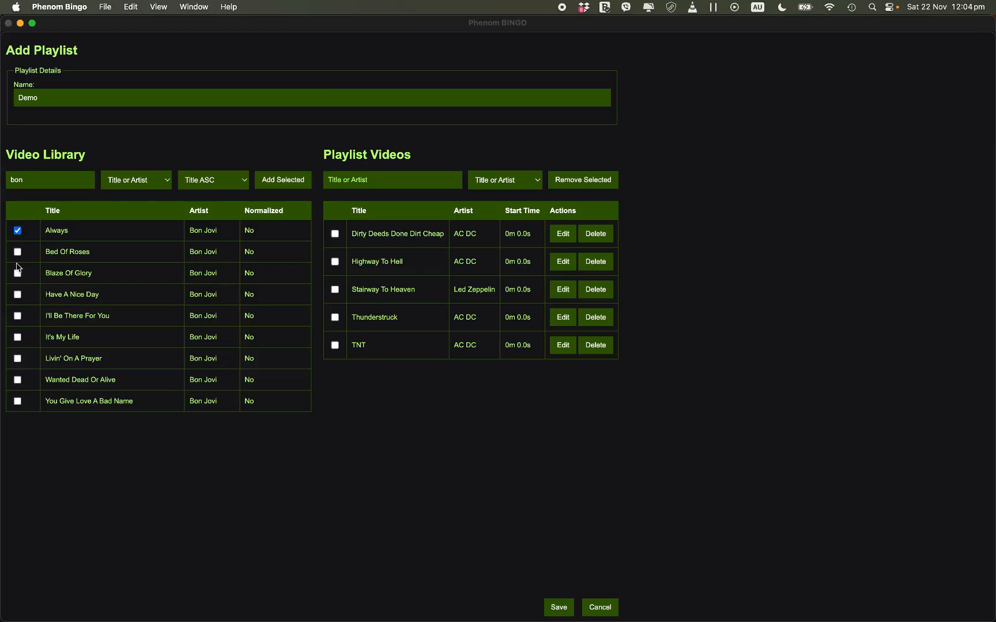
left_click(17, 316)
left_click(274, 184)
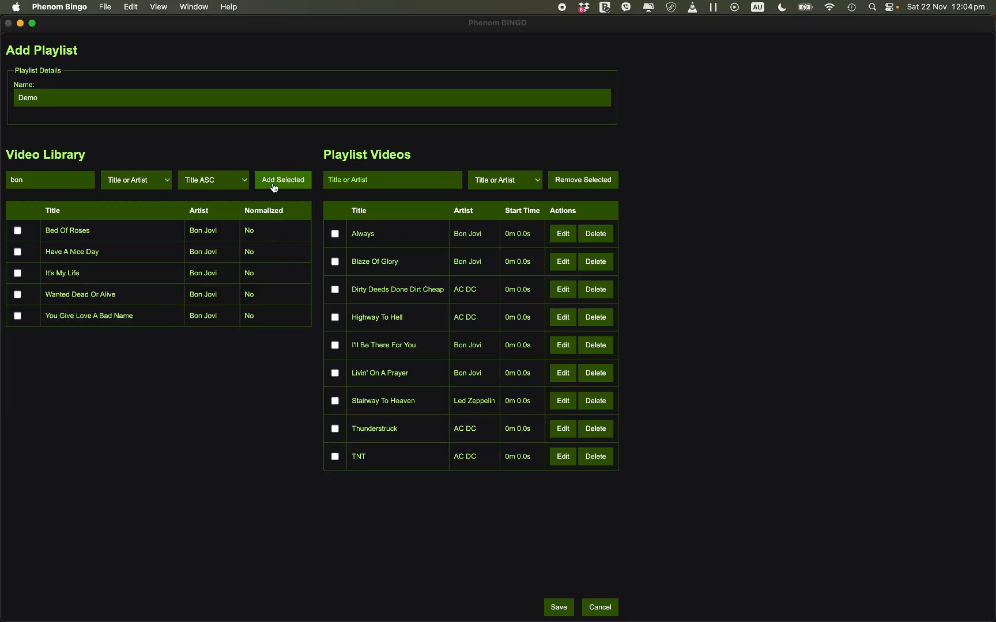
Step: Search the video library for "elvis" and add Burning Love, Hound Dog and Suspicious Minds to the playlist
double_click(27, 178)
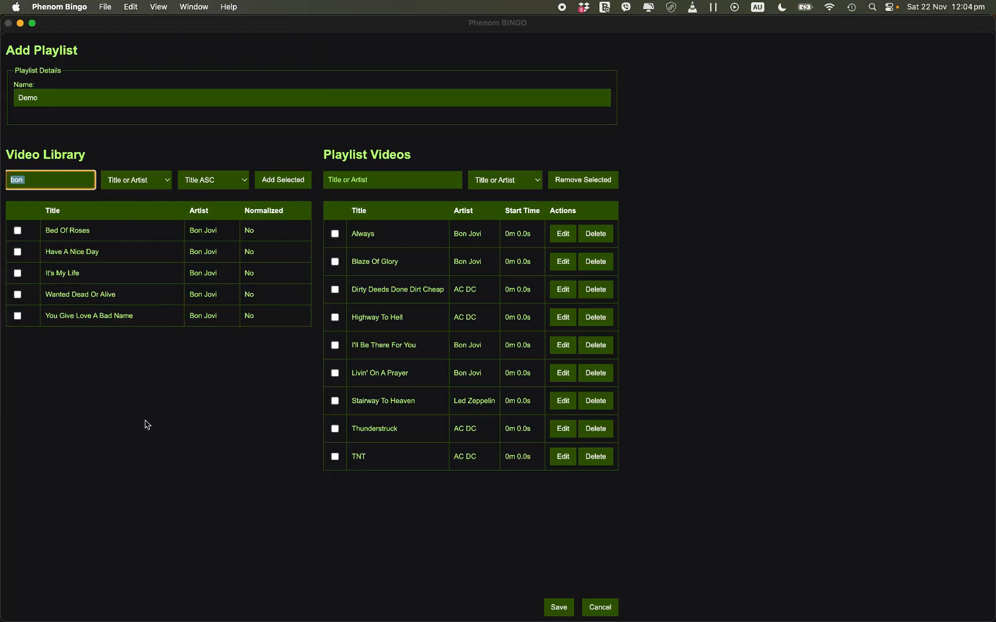
type("elvis")
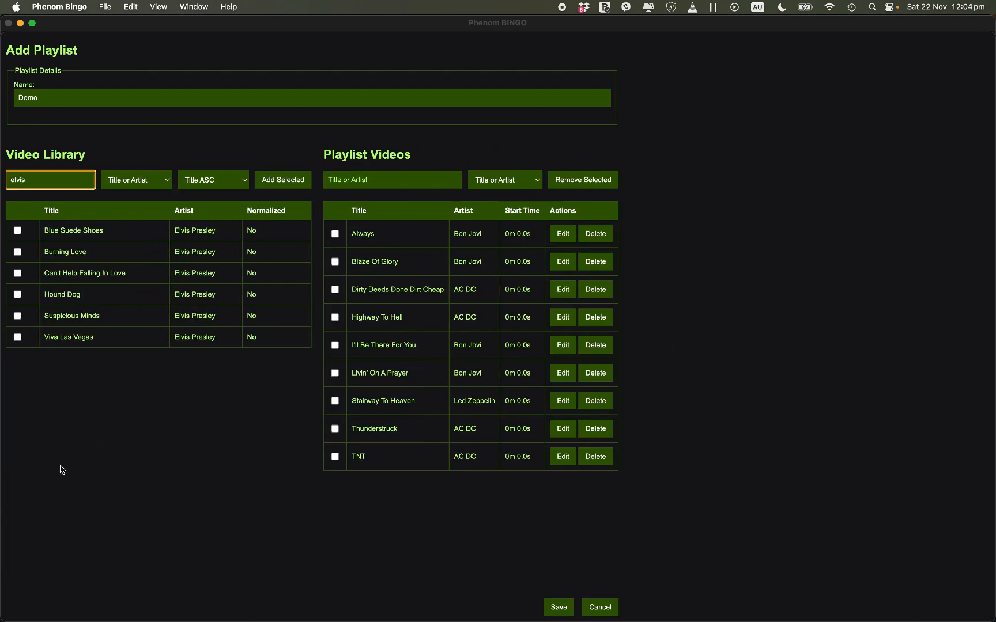
left_click(18, 252)
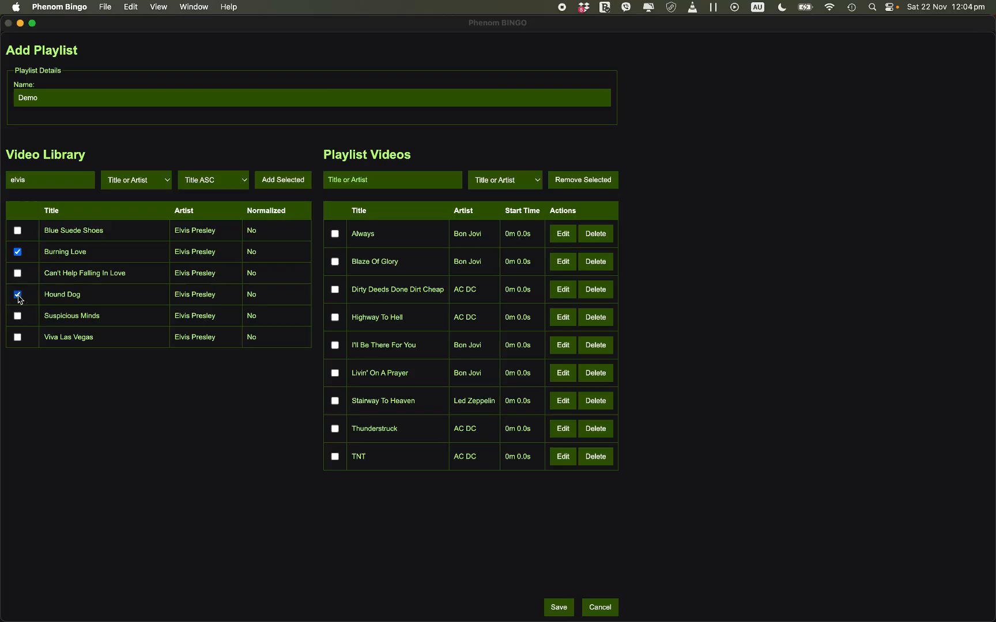
left_click(17, 316)
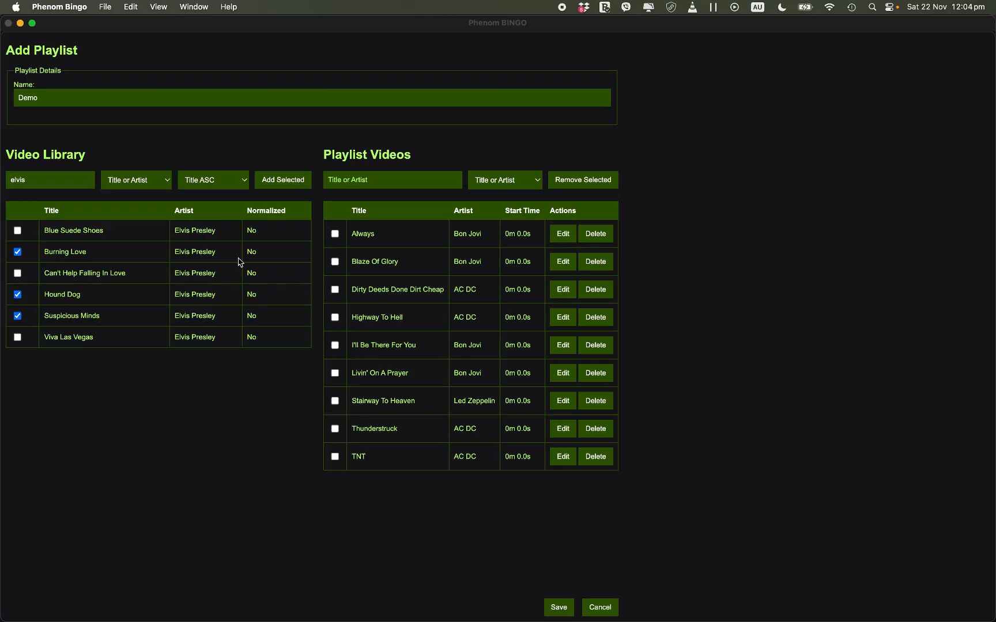
left_click(271, 180)
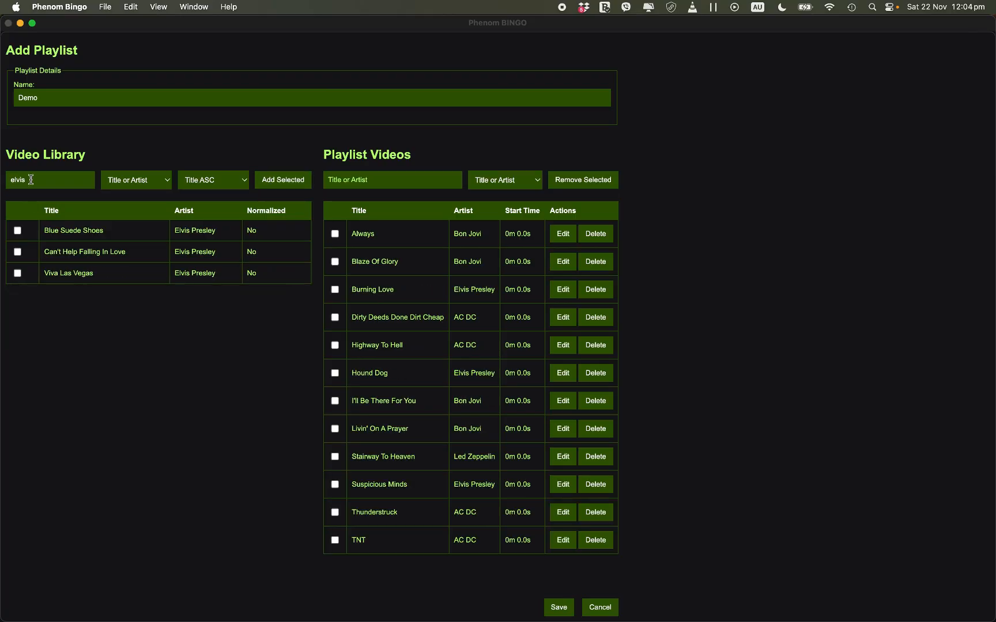
Step: Search the video library for "queen" to find Queen songs for the Demo playlist
left_click_drag(31, 179, 2, 178)
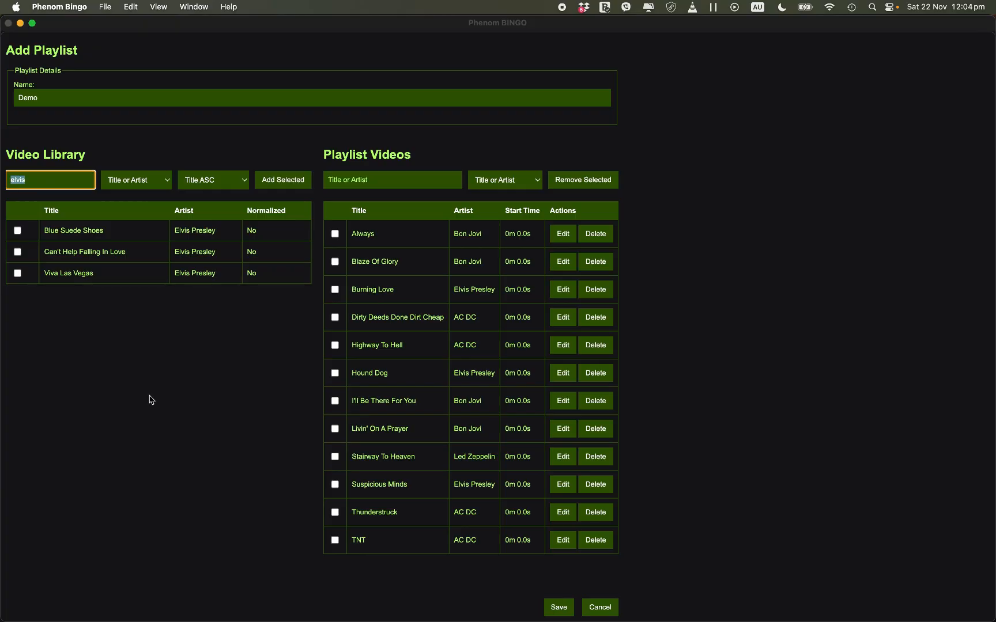
type("qwu")
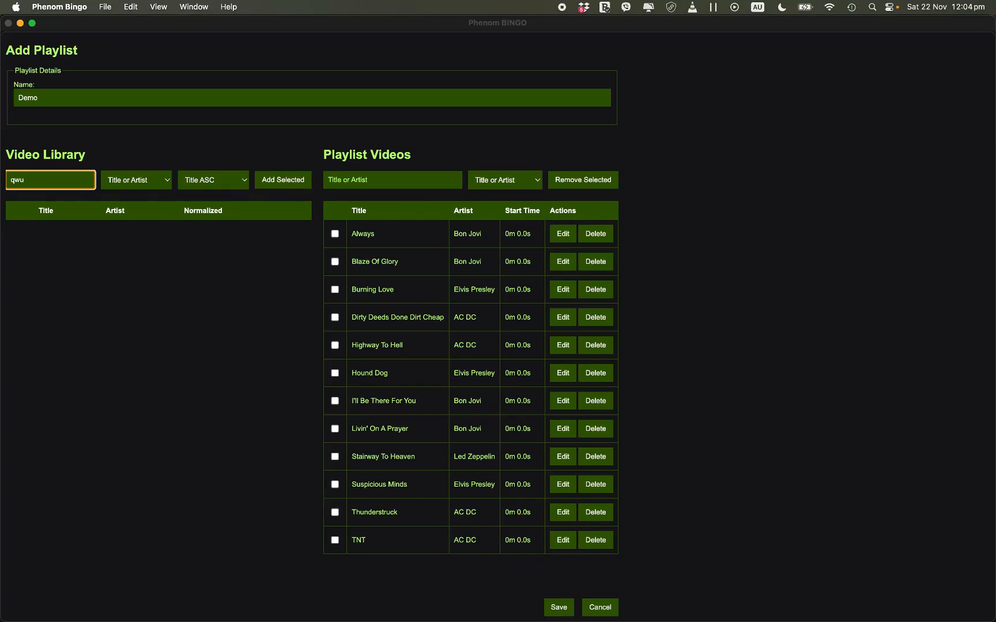
key("BackSpace")
key("BackSpace")
type("ueen")
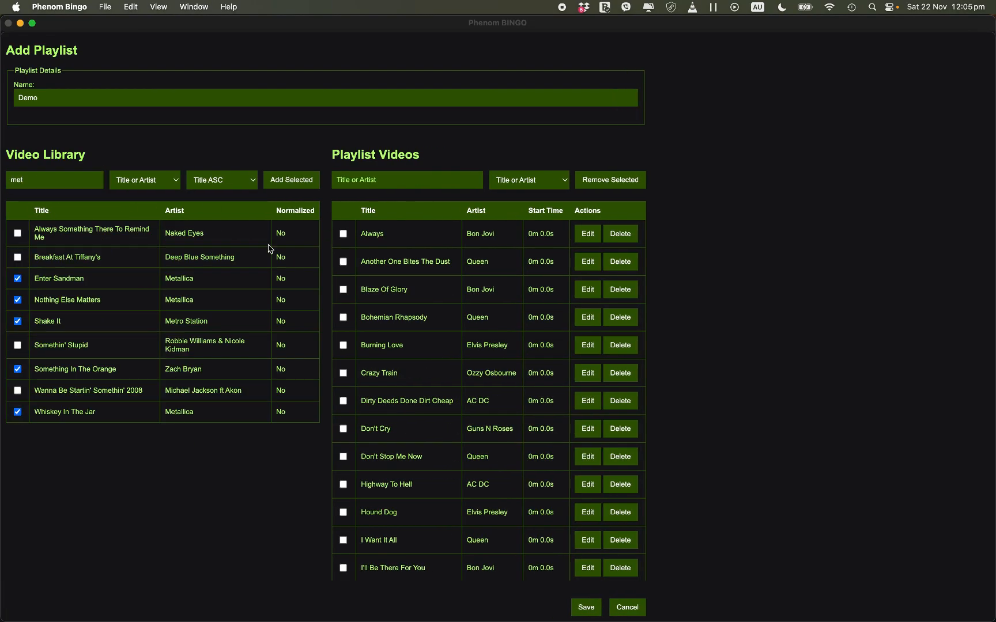
scroll(517, 444, "up", 3)
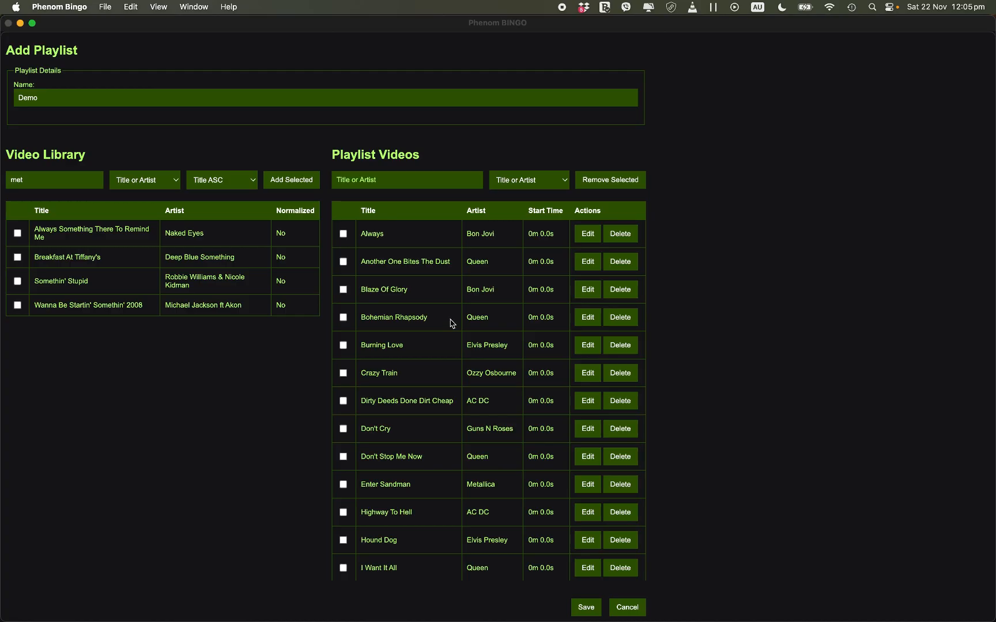
Step: Search the video library for "phen" and add Music Bingo Blast by Phenom Central to the playlist
left_click_drag(47, 180, 2, 178)
type("phen")
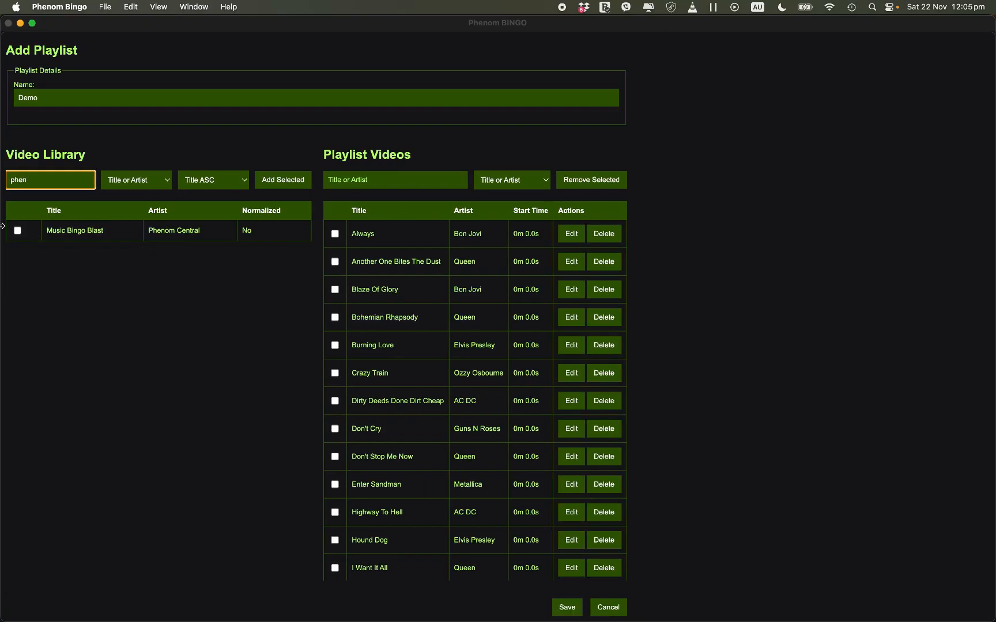
left_click(17, 231)
left_click(283, 180)
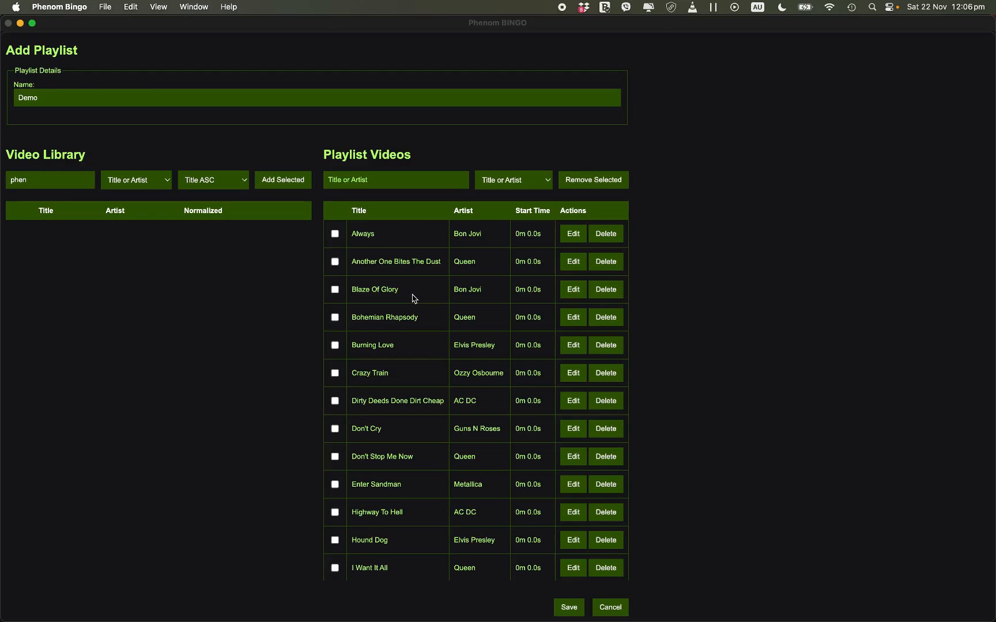
Step: Filter the playlist videos by "ph" and clear the filter, and select and deselect Another One Bites The Dust
left_click(377, 184)
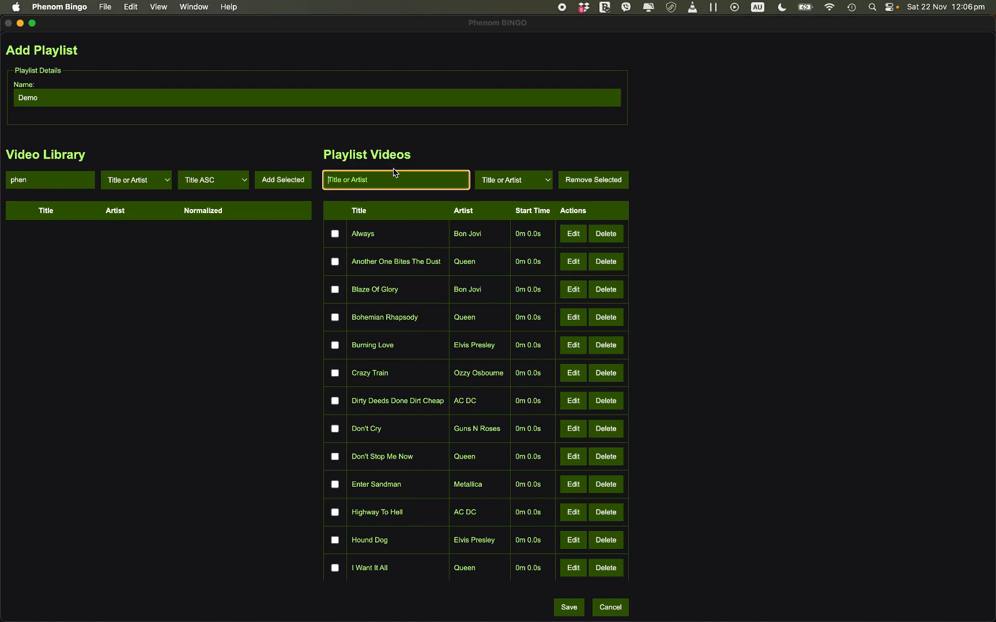
type("ph")
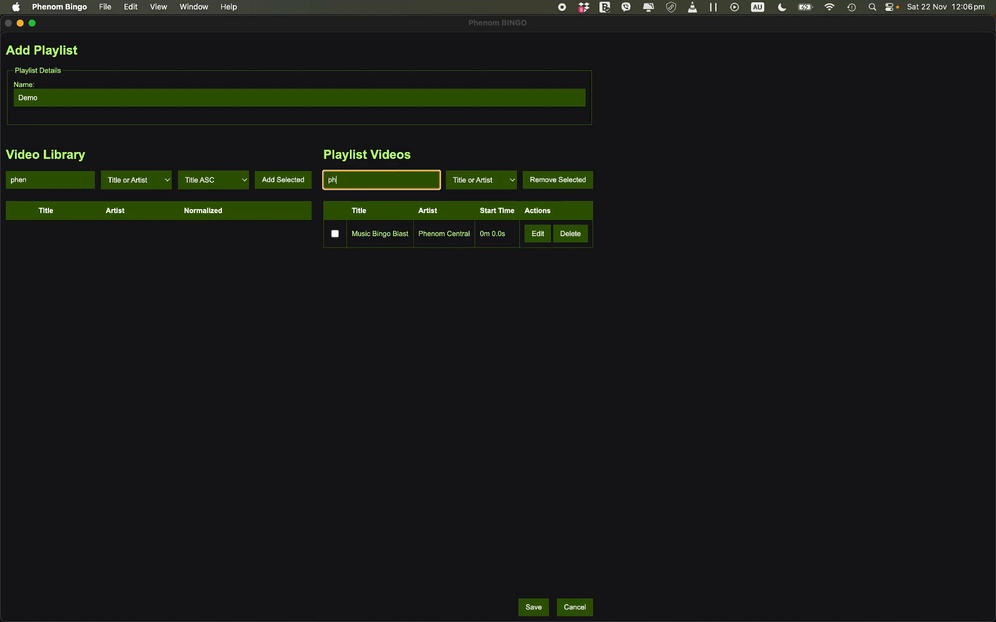
key("BackSpace")
key("BackSpace")
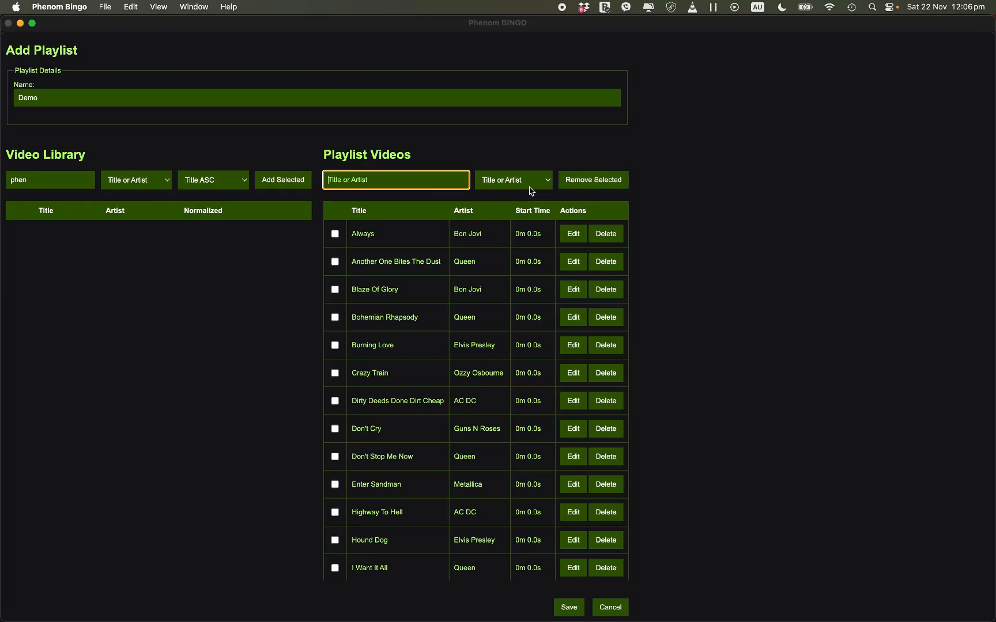
left_click(335, 263)
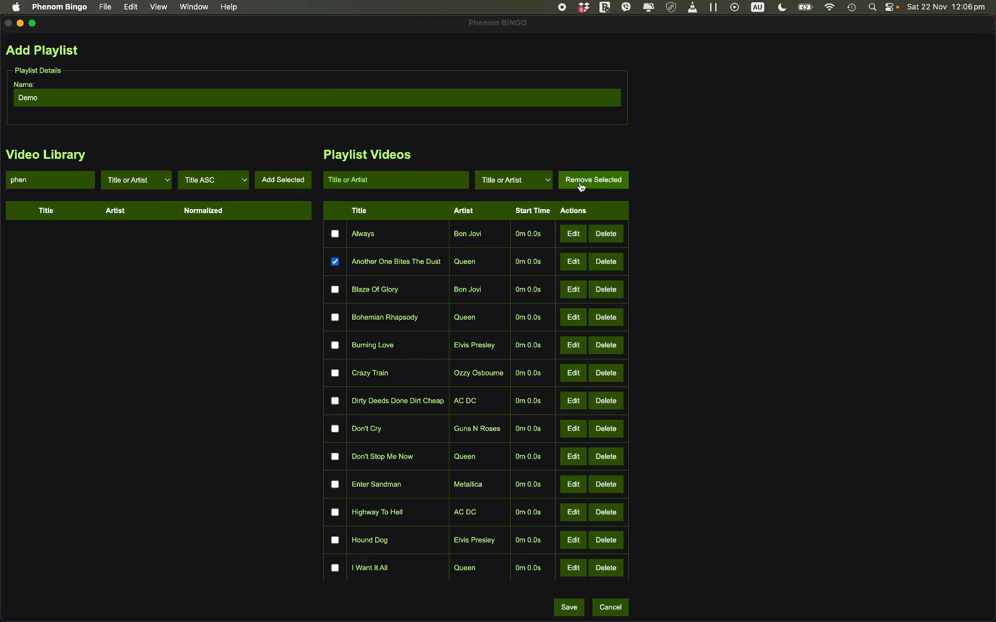
left_click(336, 263)
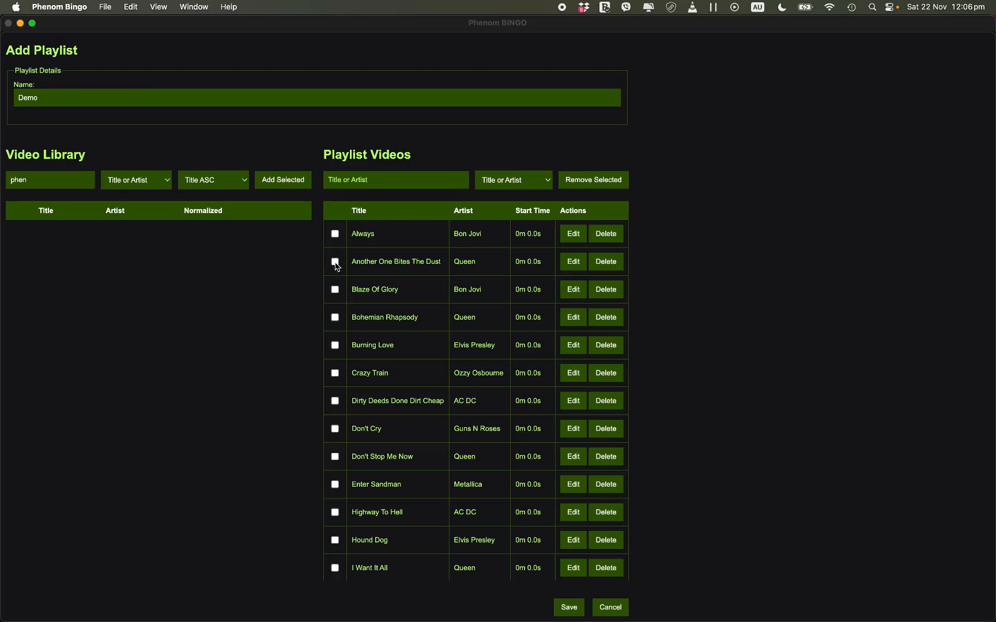
Step: Filter the playlist videos by "ph" and open the start time of Music Bingo Blast for editing
left_click(405, 184)
type("ph")
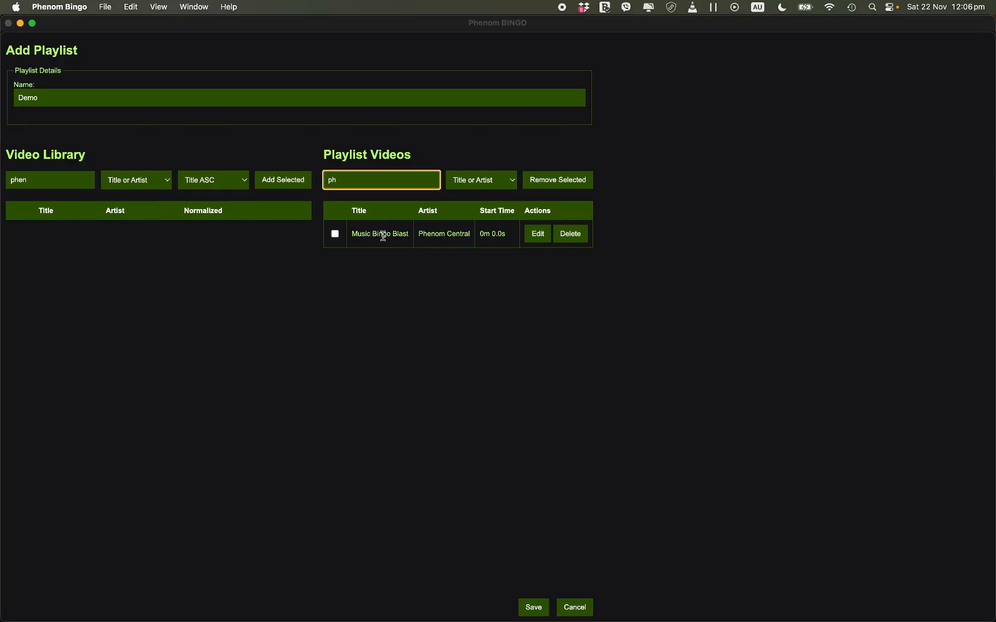
left_click(538, 234)
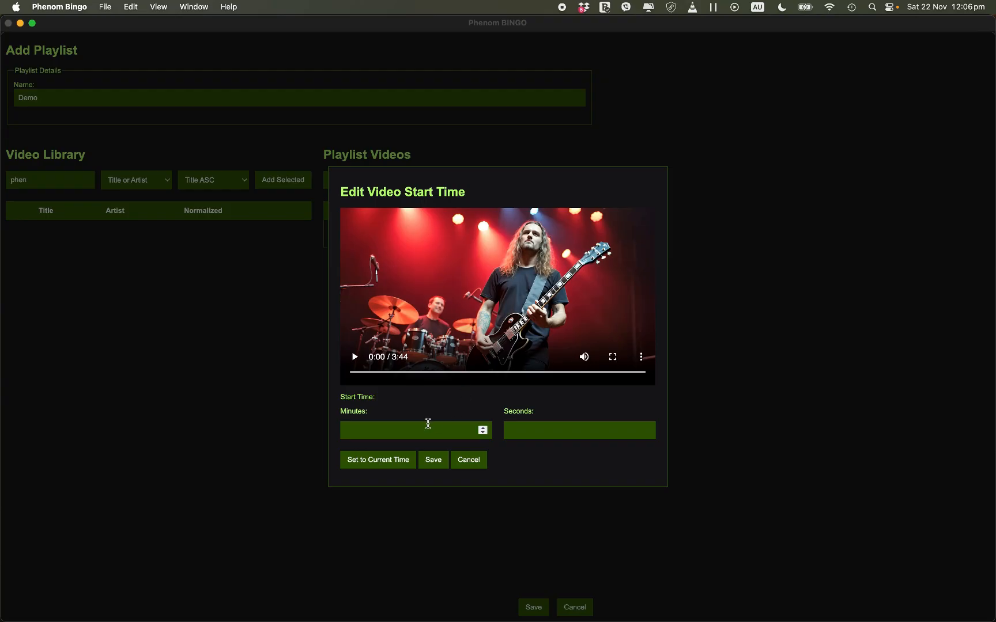
Step: Enter a start time of 1 minute 34.65 seconds, and replace it with the preview's position at 1 minute 4.6 seconds
left_click(420, 430)
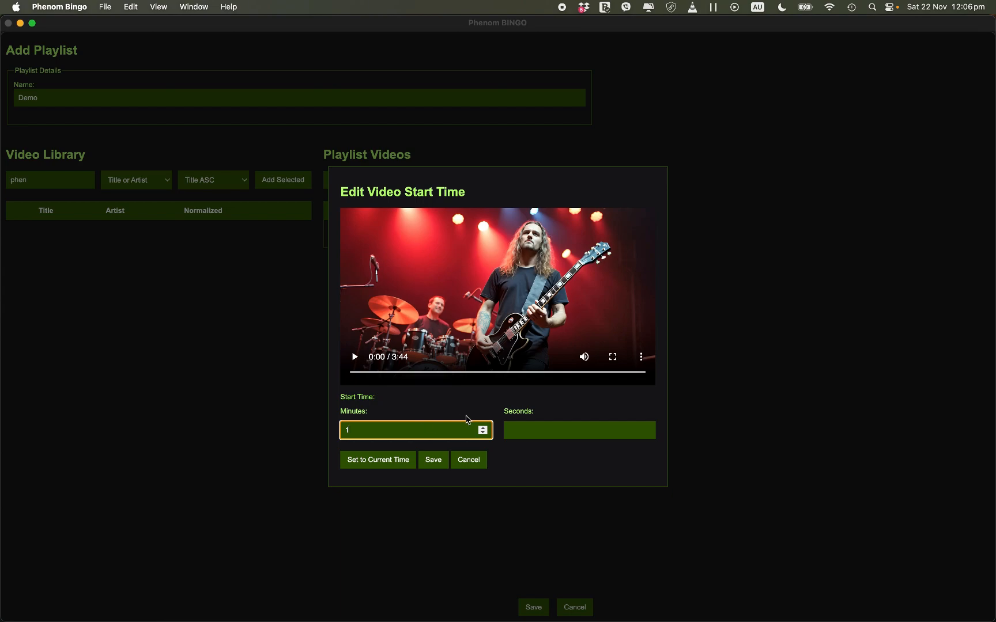
left_click(508, 428)
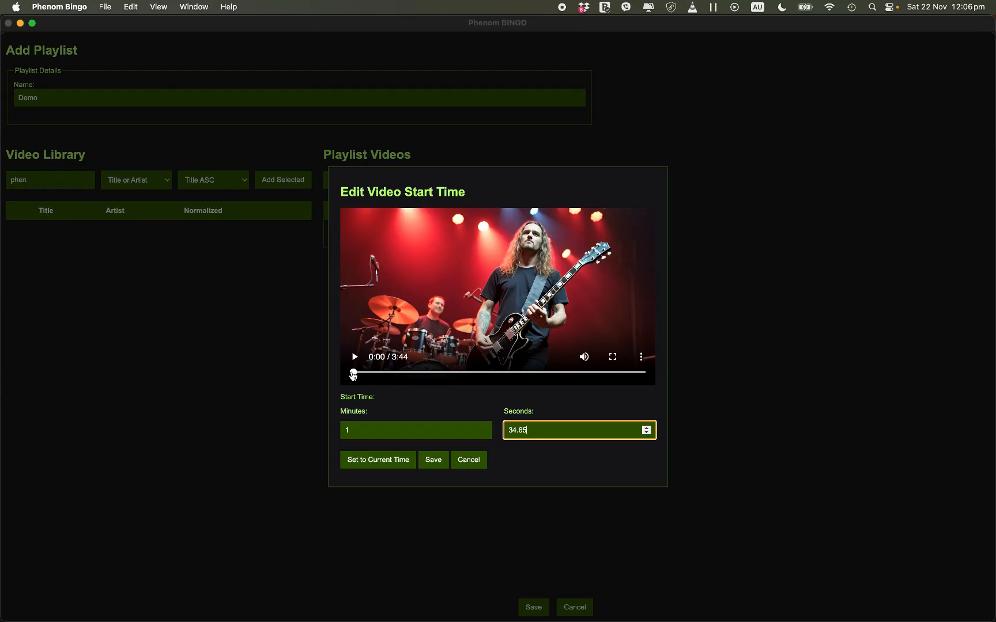
left_click_drag(354, 375, 438, 381)
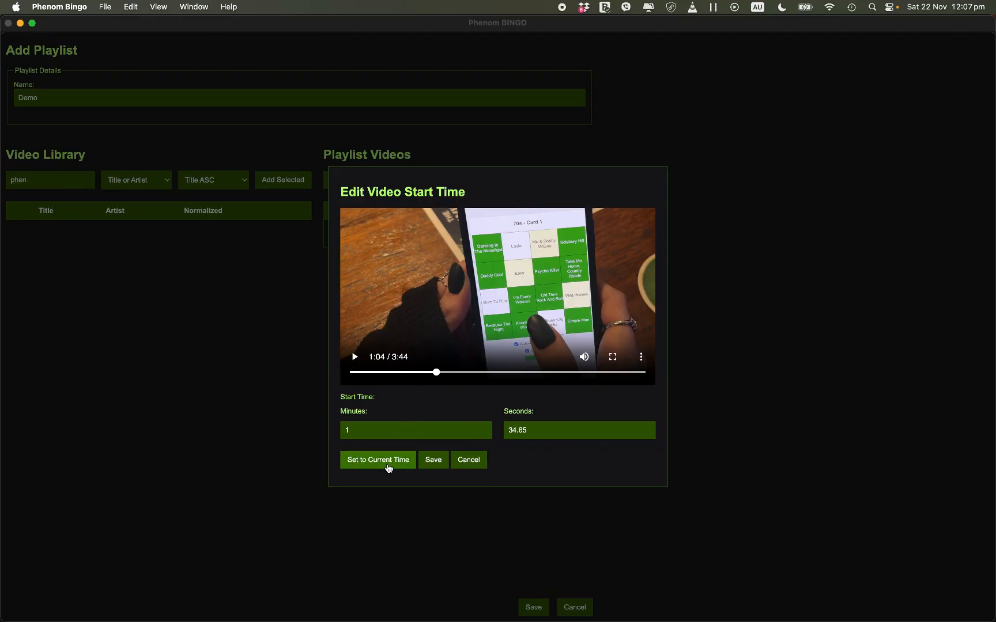
left_click(388, 468)
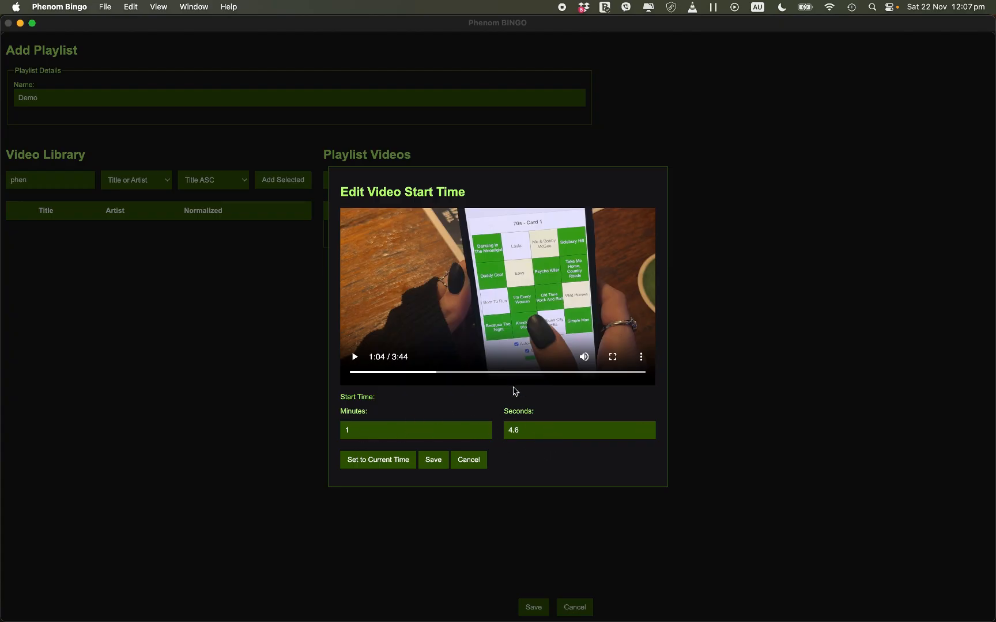
Step: Play the preview from about 0:15, pause it at 0:21, and set the start time to that position, 0 minutes 21.8 seconds
left_click(373, 372)
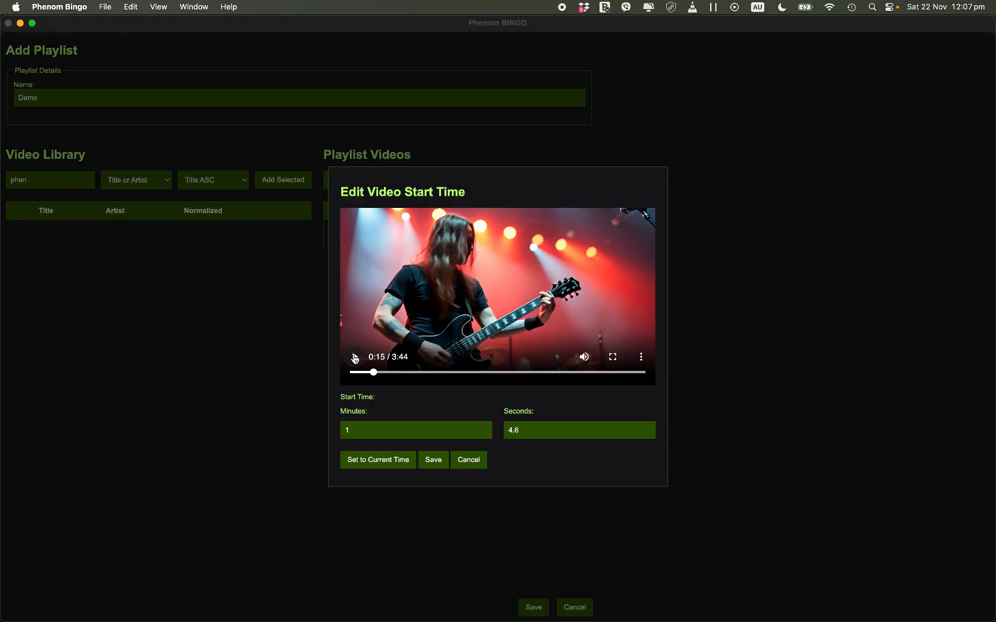
left_click(354, 358)
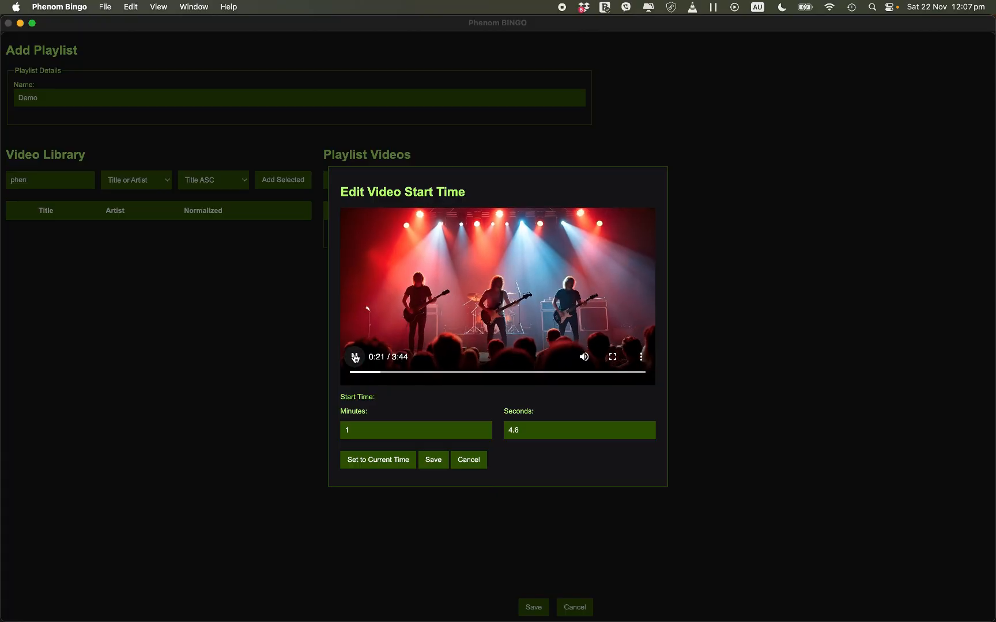
left_click(355, 358)
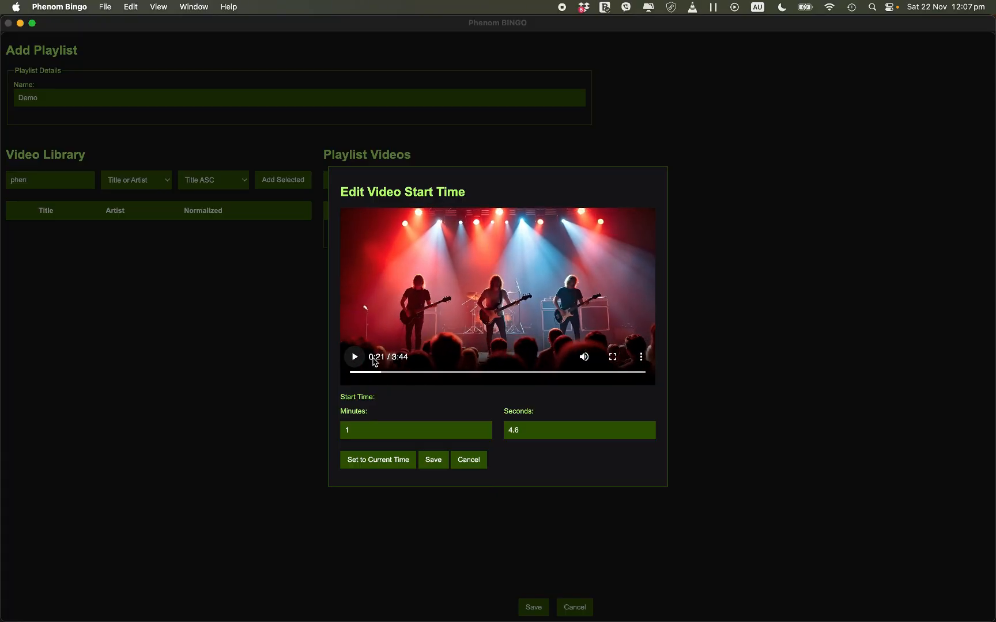
left_click(386, 464)
Step: Save the start time of Music Bingo Blast and save the Demo playlist
left_click(389, 373)
left_click_drag(391, 375, 437, 385)
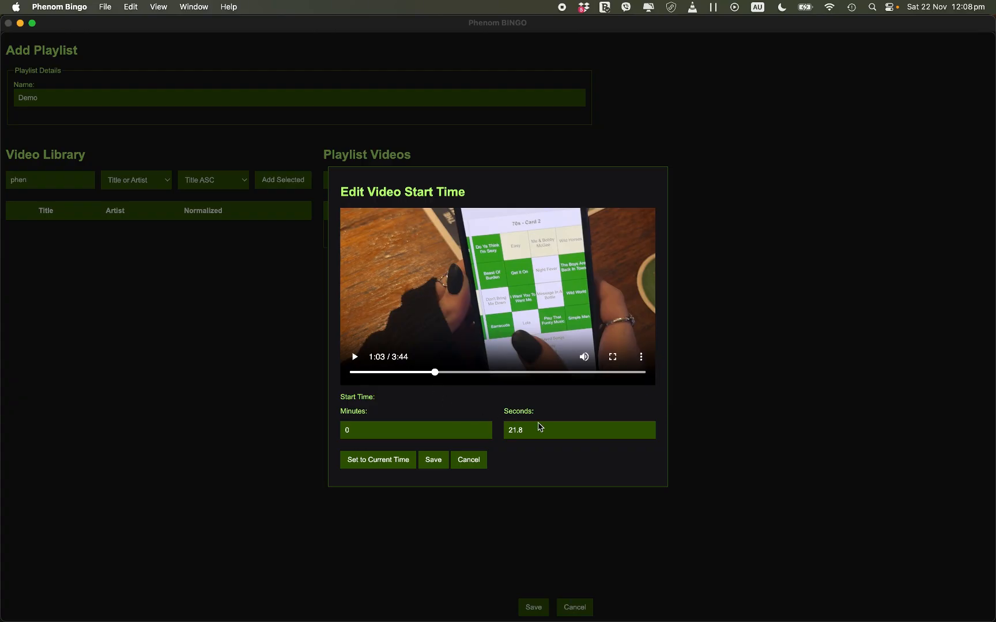
left_click(431, 461)
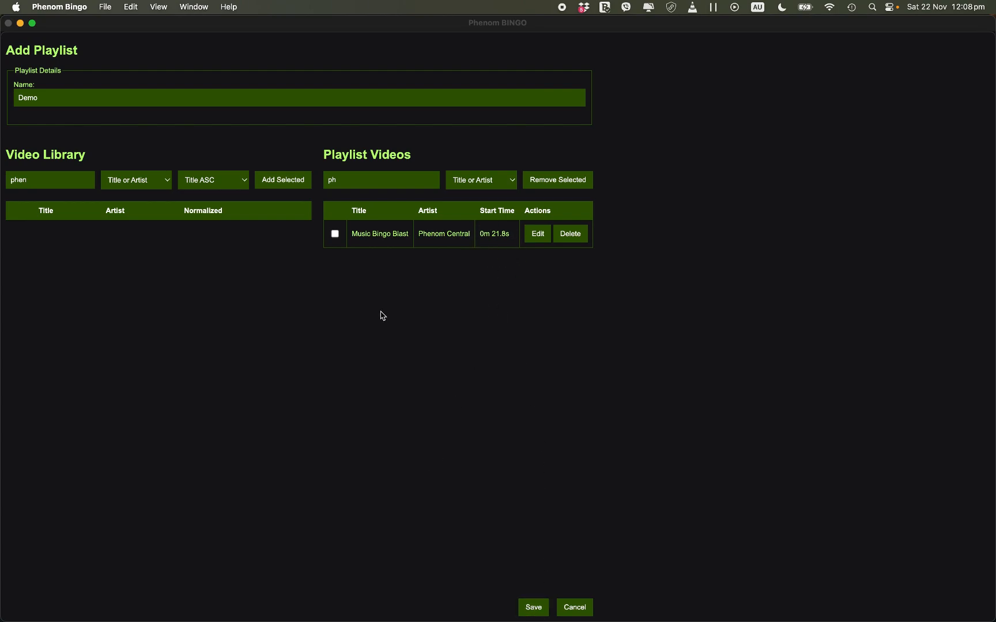
left_click(530, 608)
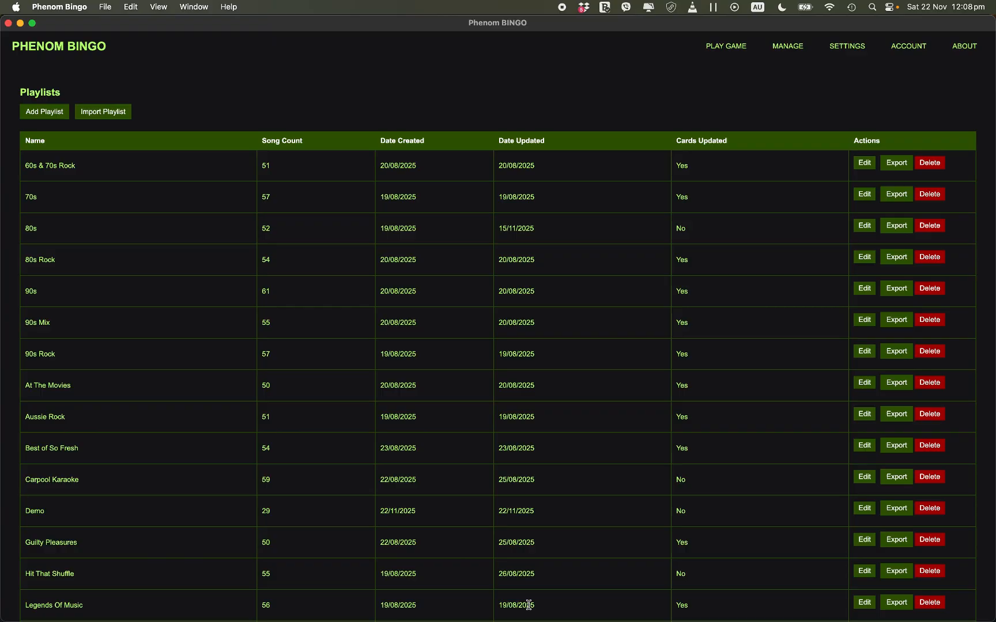